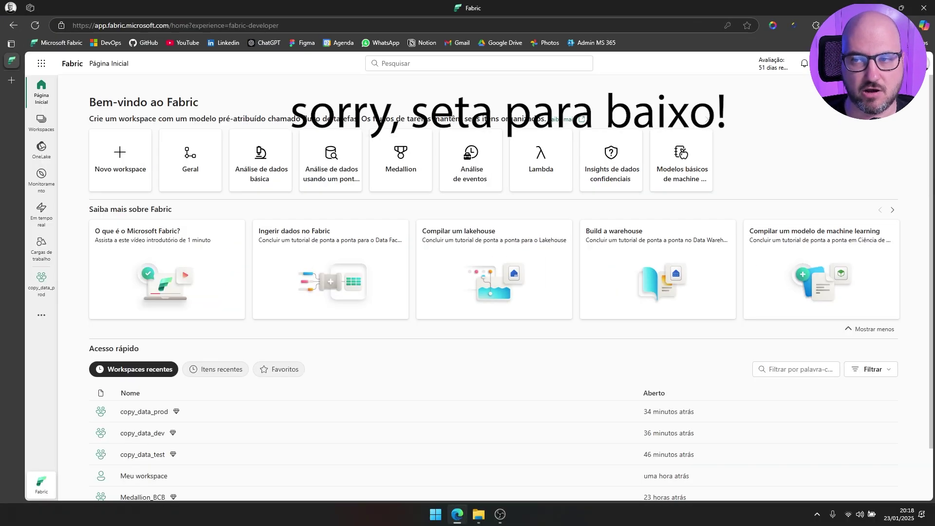
Open the Power BI data gateway download page, view the standard and personal mode options, and close the page.
{"action": "left_click", "coordinate": [847, 63]}
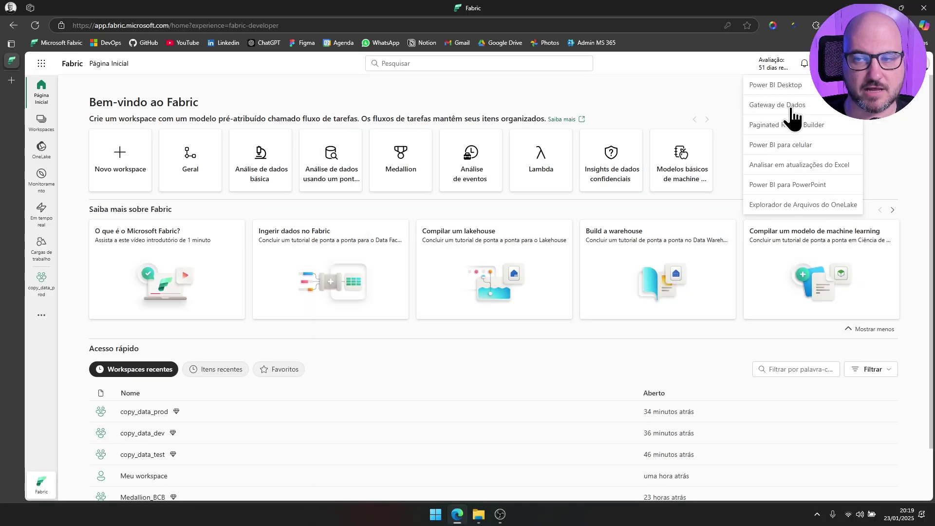
{"action": "left_click", "coordinate": [779, 103]}
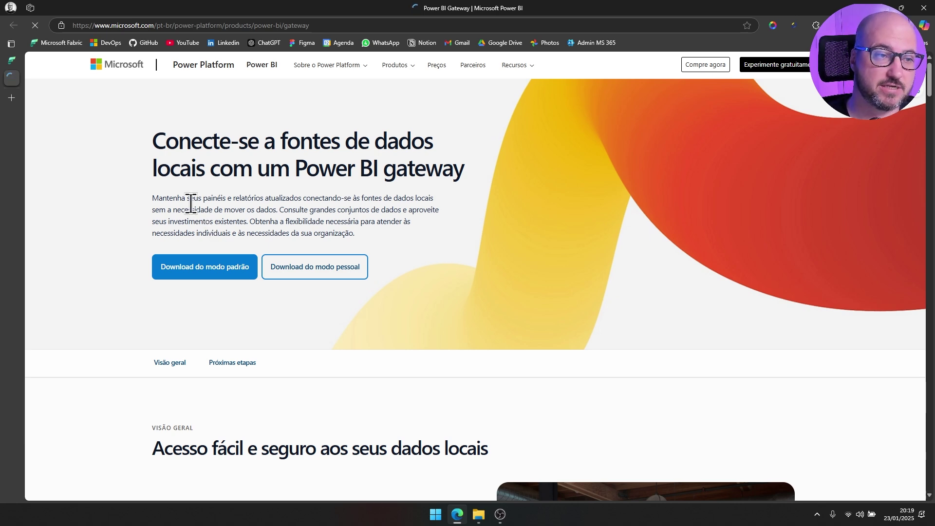
{"action": "scroll", "coordinate": [192, 204], "scroll_direction": "down", "scroll_amount": 1}
{"action": "mouse_move", "coordinate": [18, 78]}
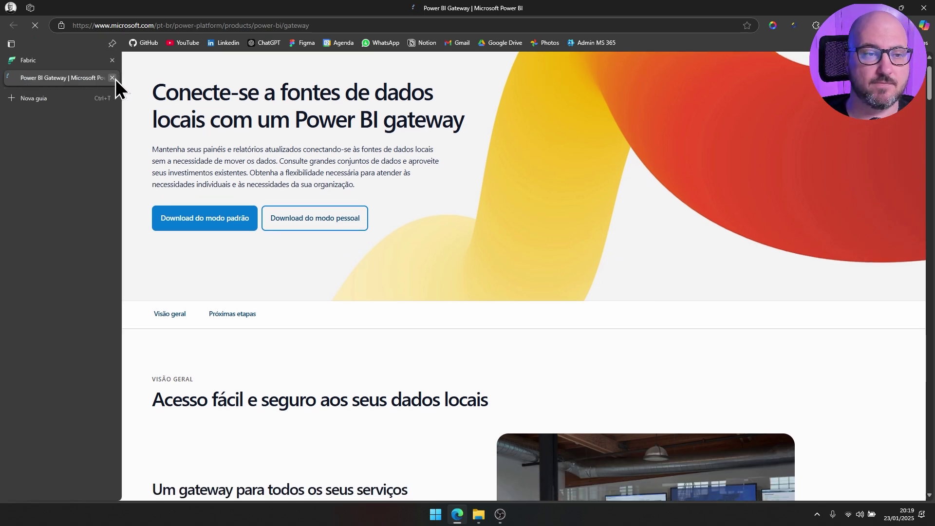
{"action": "left_click", "coordinate": [112, 78]}
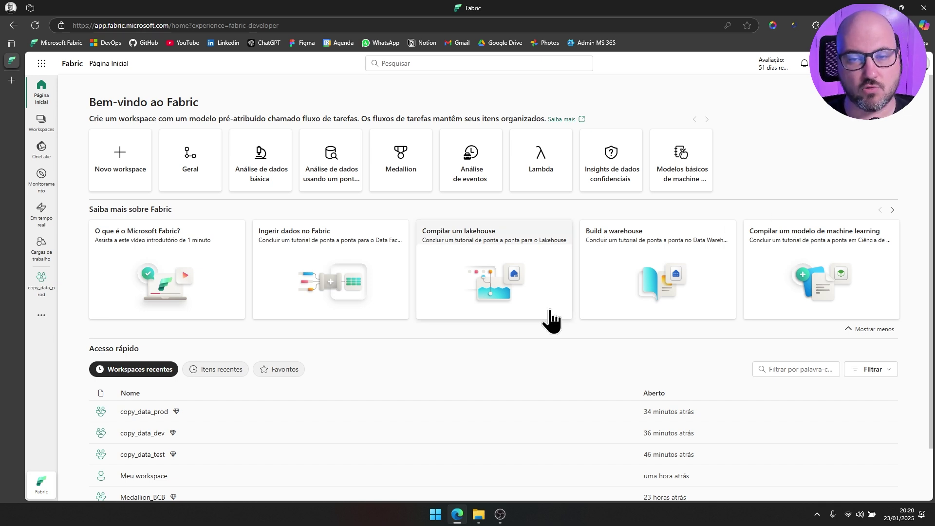
{"action": "scroll", "coordinate": [633, 243], "scroll_direction": "down", "scroll_amount": 1}
{"action": "scroll", "coordinate": [666, 195], "scroll_direction": "up", "scroll_amount": 1}
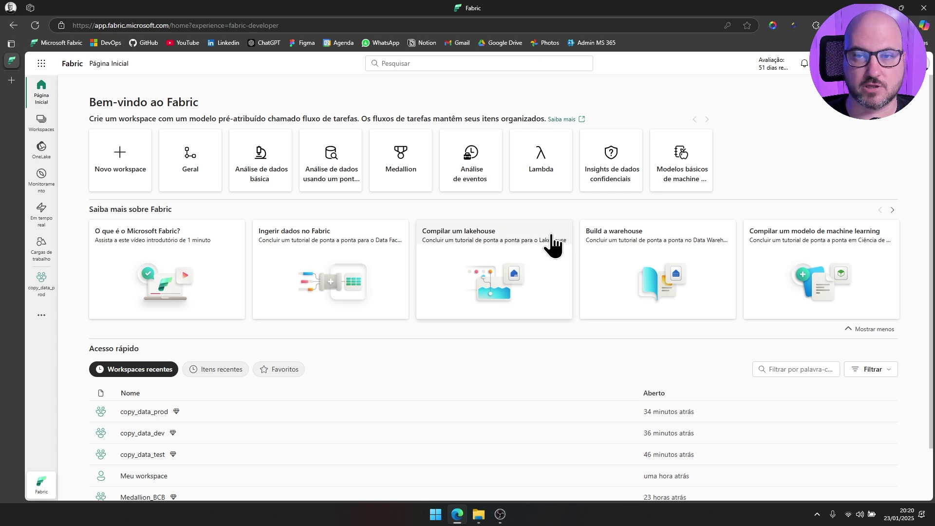
Search Windows for "outro" and open the Outros usuários account settings.
{"action": "left_click", "coordinate": [435, 514]}
{"action": "left_click", "coordinate": [431, 166]}
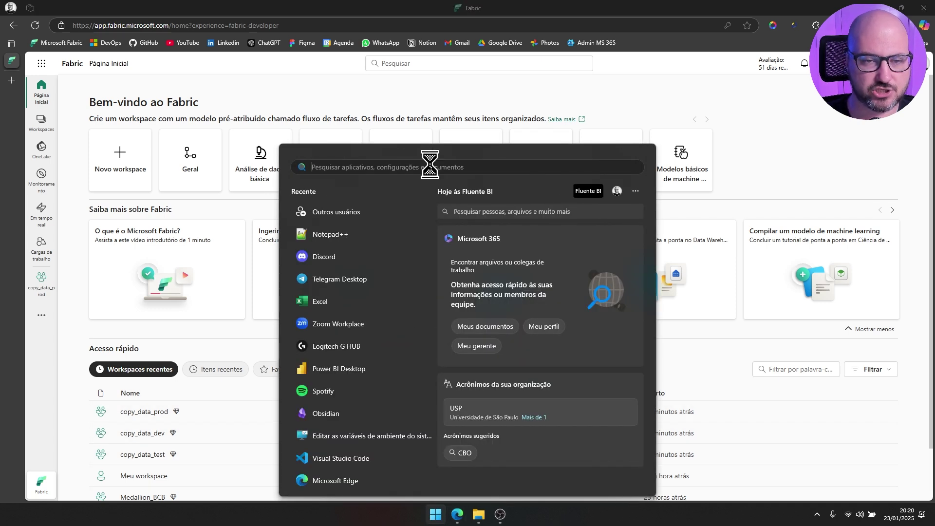
{"action": "type", "text": "outro"}
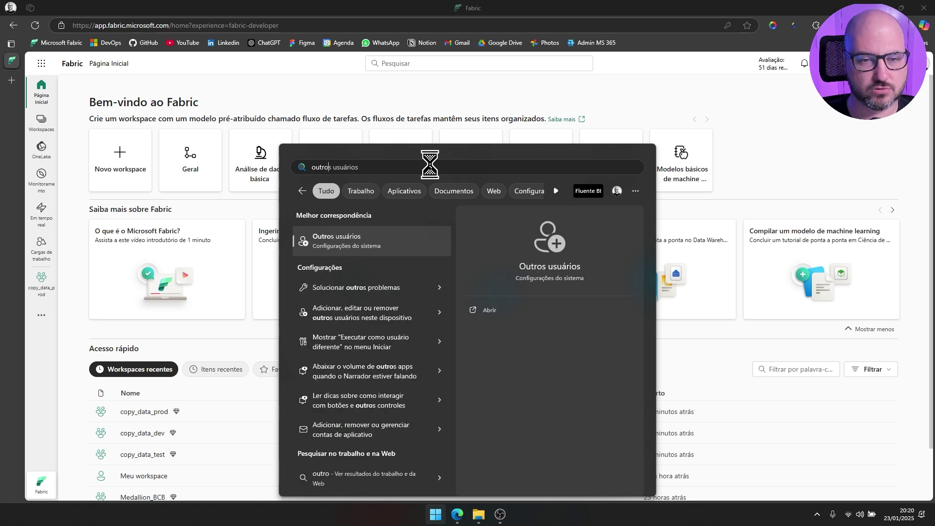
{"action": "left_click", "coordinate": [369, 245]}
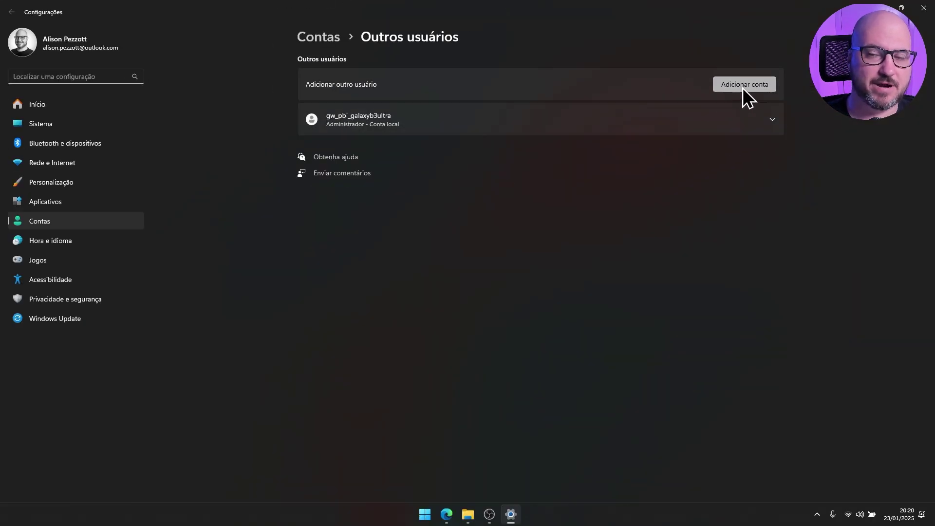
Bring up the form for adding a local user without a Microsoft account, and close it and Settings without creating one.
{"action": "left_click", "coordinate": [745, 84]}
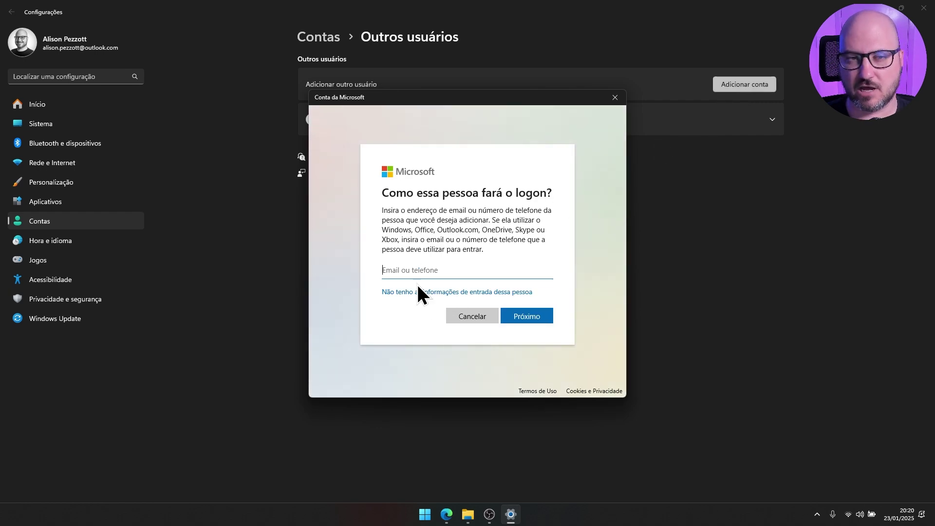
{"action": "left_click_drag", "start_coordinate": [395, 291], "coordinate": [429, 305]}
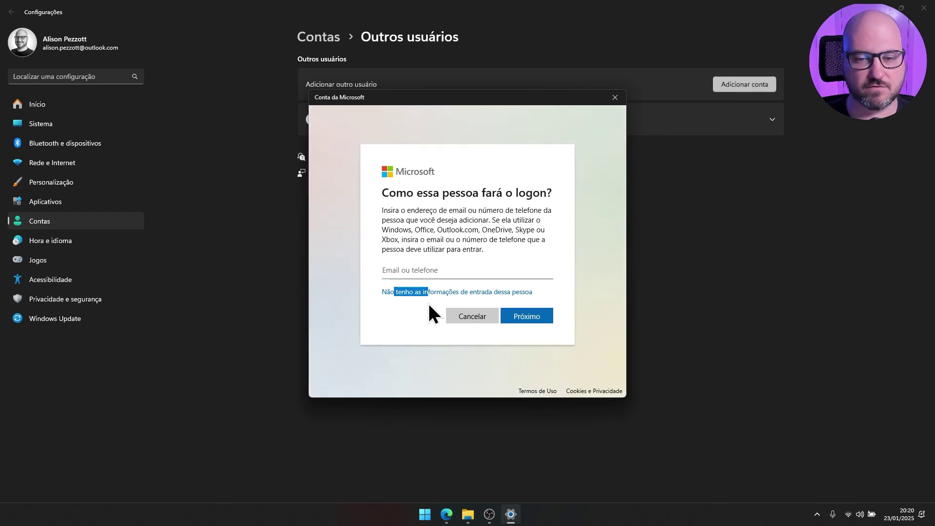
{"action": "left_click", "coordinate": [413, 295]}
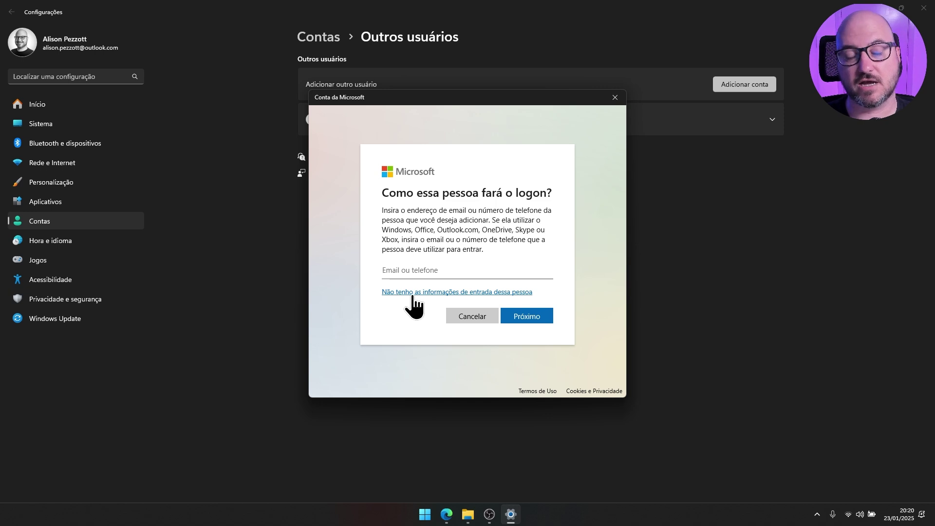
{"action": "left_click", "coordinate": [412, 294]}
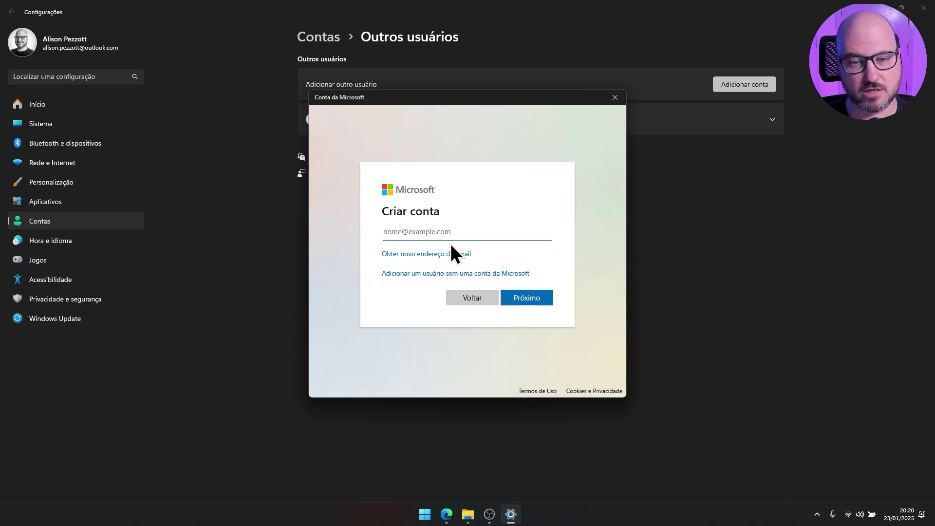
{"action": "left_click", "coordinate": [423, 276]}
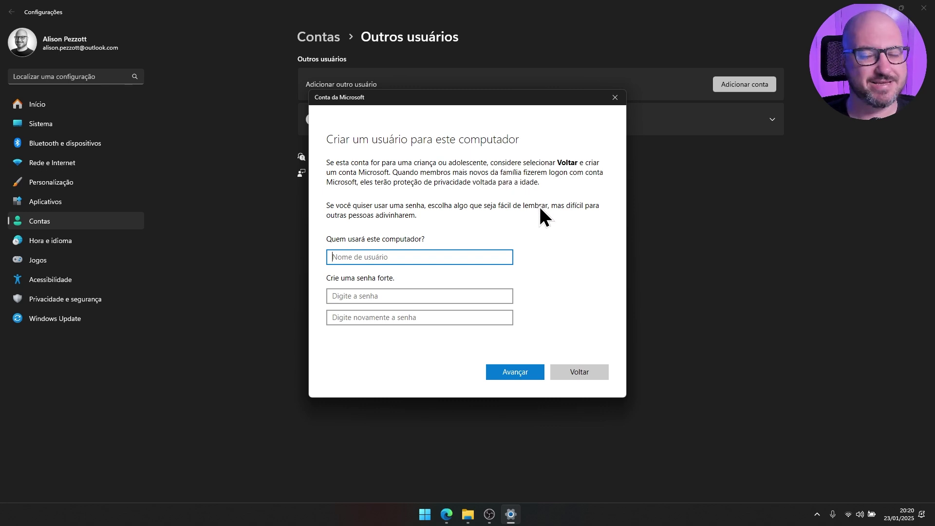
{"action": "left_click", "coordinate": [615, 98]}
{"action": "left_click", "coordinate": [923, 8]}
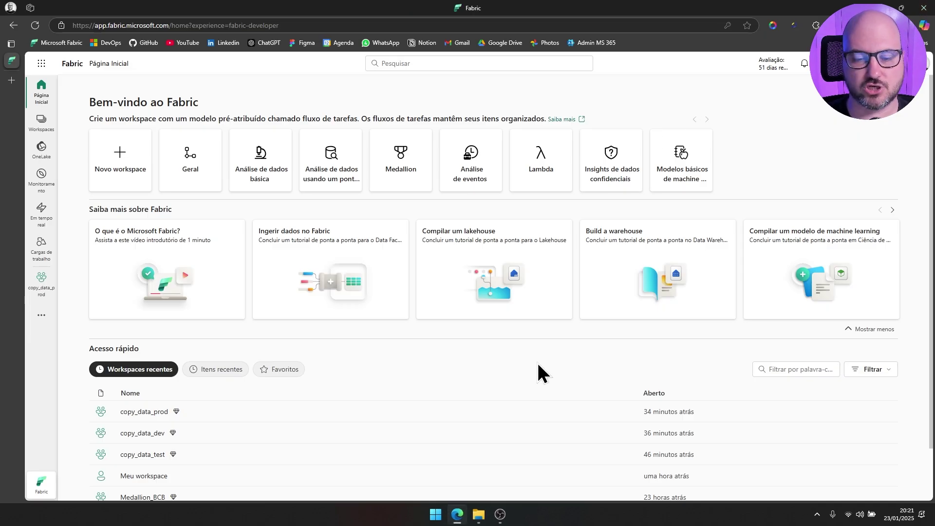
Switch to the File Explorer window showing fabric-dataflow-gen2 and examine the 2022, 2023 and 2024 parquet files.
{"action": "mouse_move", "coordinate": [482, 514]}
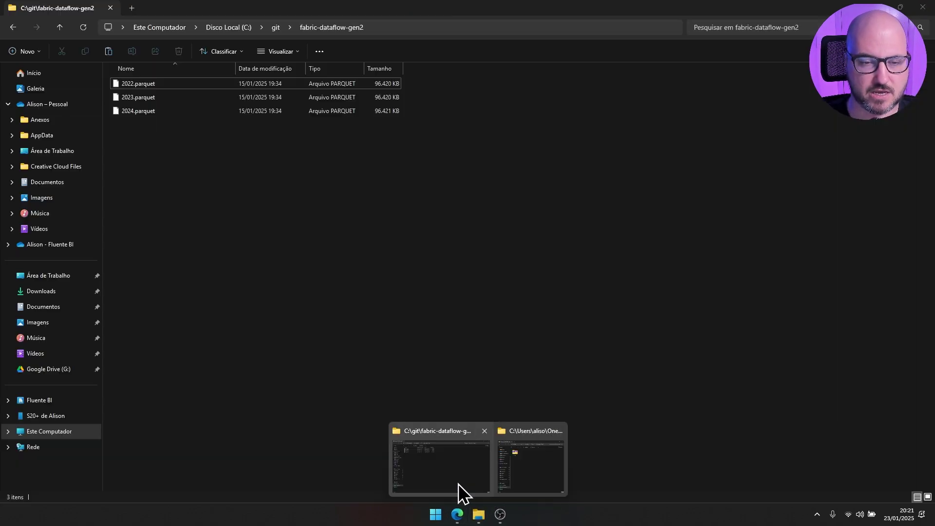
{"action": "left_click", "coordinate": [458, 484]}
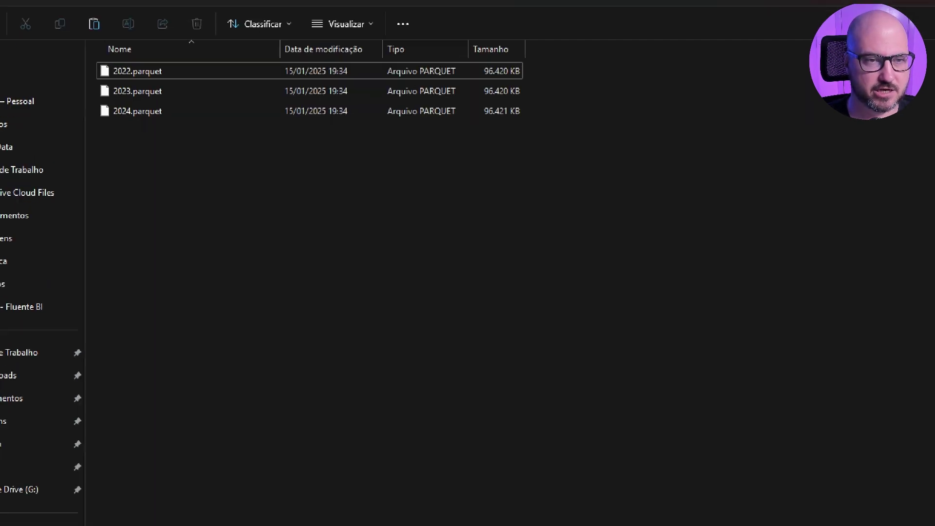
{"action": "left_click_drag", "start_coordinate": [98, 65], "coordinate": [212, 133]}
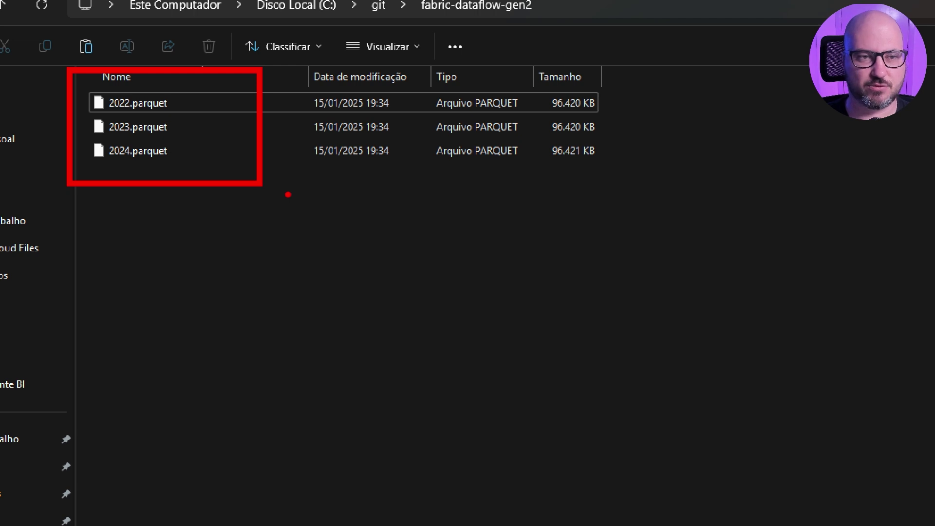
{"action": "key", "text": "Escape"}
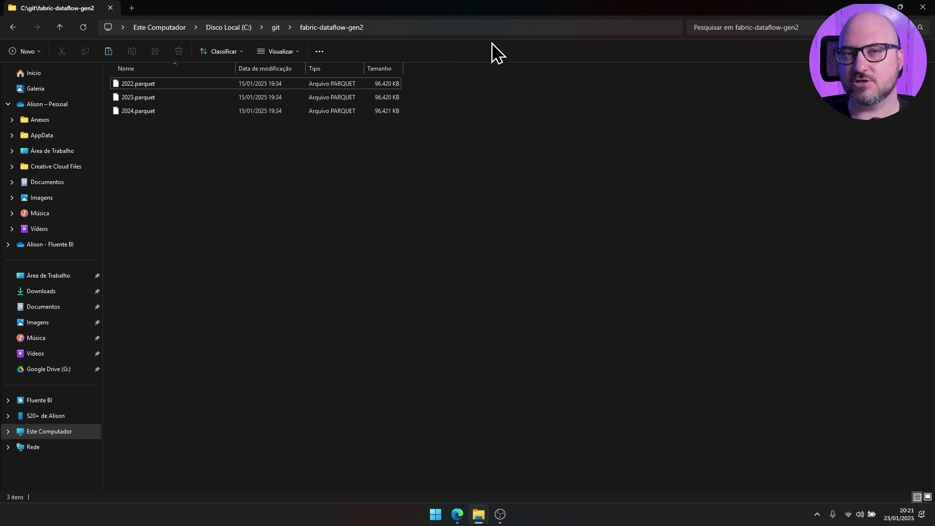
Copy the full path of the fabric-dataflow-gen2 folder, C:\git\fabric-dataflow-gen2.
{"action": "left_click", "coordinate": [415, 27]}
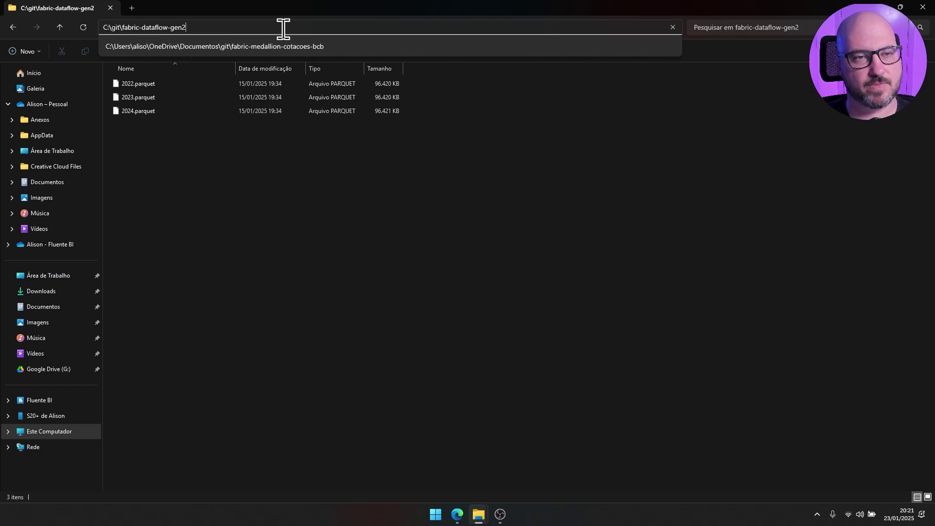
{"action": "key", "text": "Escape"}
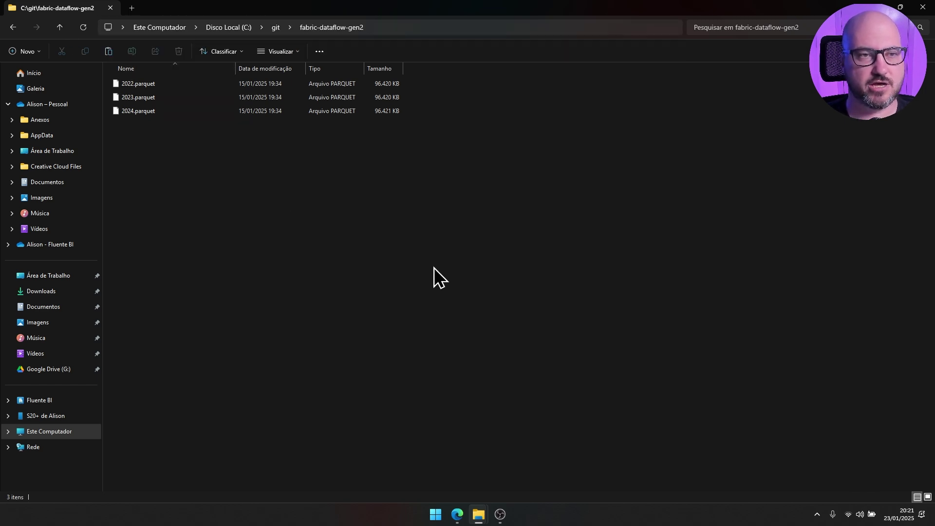
{"action": "left_click", "coordinate": [418, 29]}
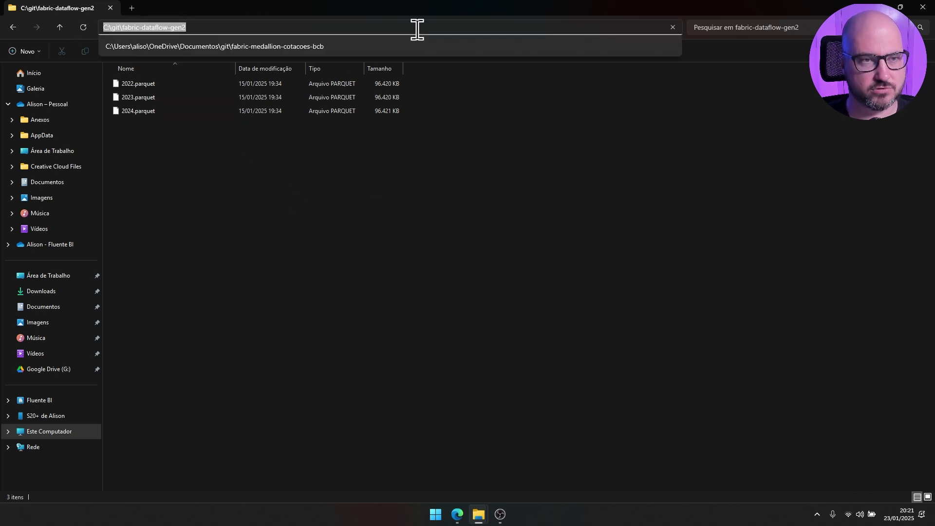
{"action": "left_click", "coordinate": [499, 217]}
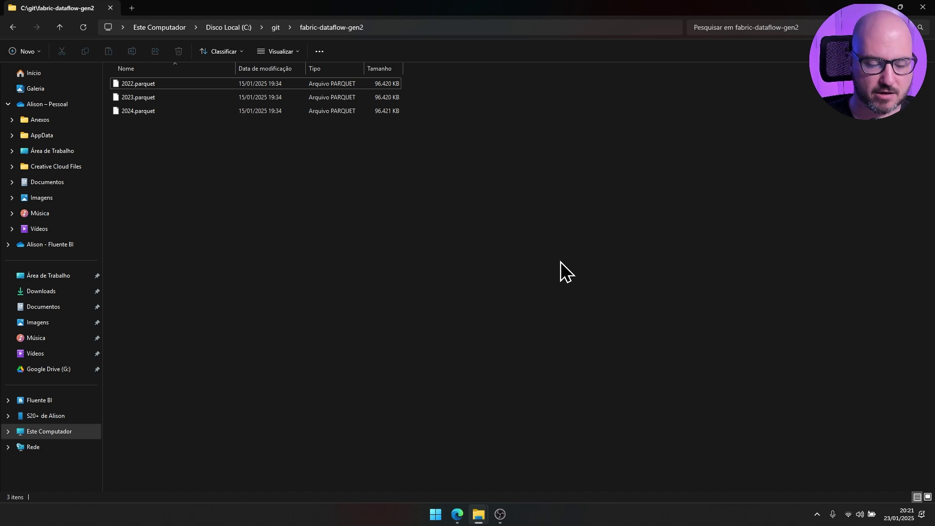
Paste the path C:\git\fabric-dataflow-gen2 into a new Notepad note and minimise Notepad.
{"action": "key", "text": "super+r"}
{"action": "key", "text": "Return"}
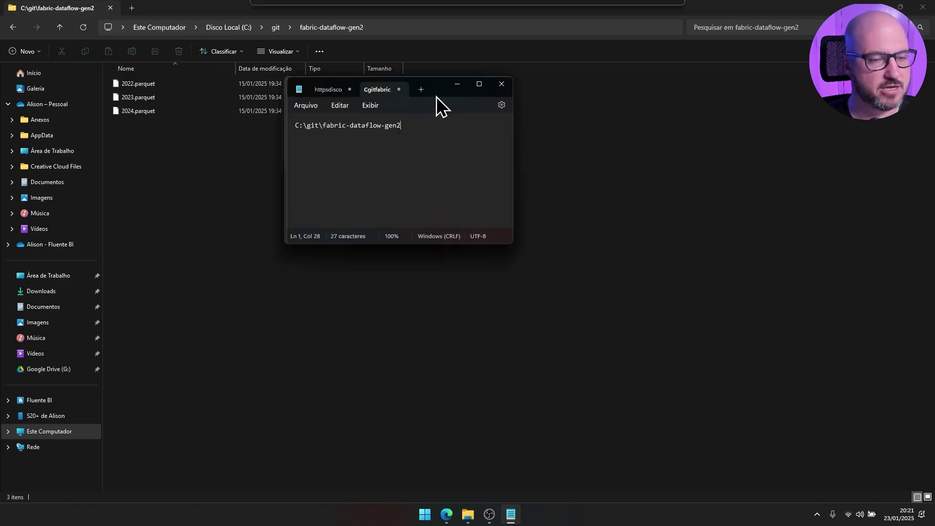
{"action": "left_click_drag", "start_coordinate": [436, 97], "coordinate": [498, 163]}
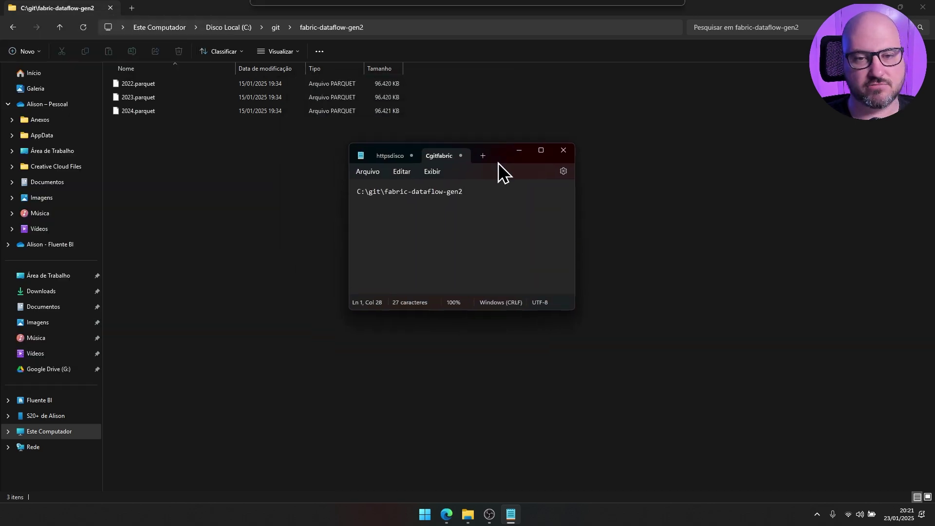
{"action": "left_click", "coordinate": [525, 152]}
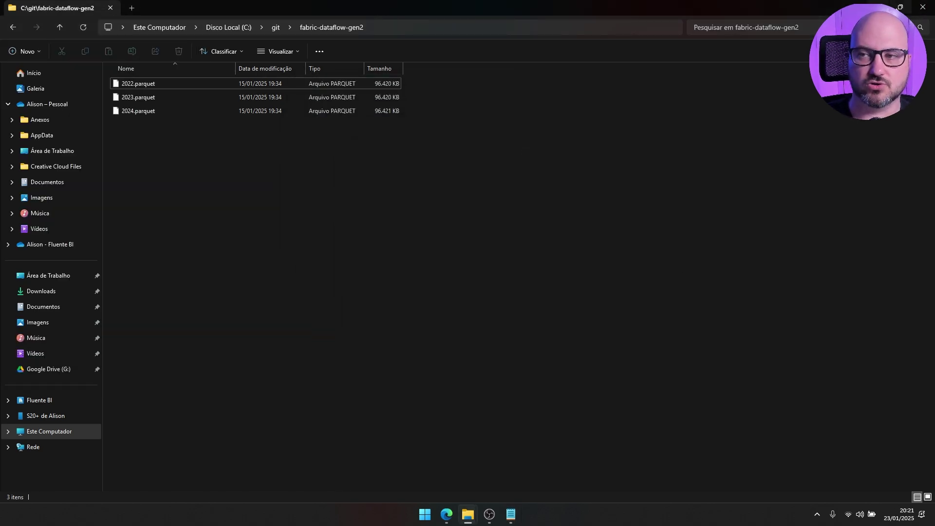
Return to Fabric in the browser and open the management page for connections and gateways.
{"action": "left_click", "coordinate": [877, 7]}
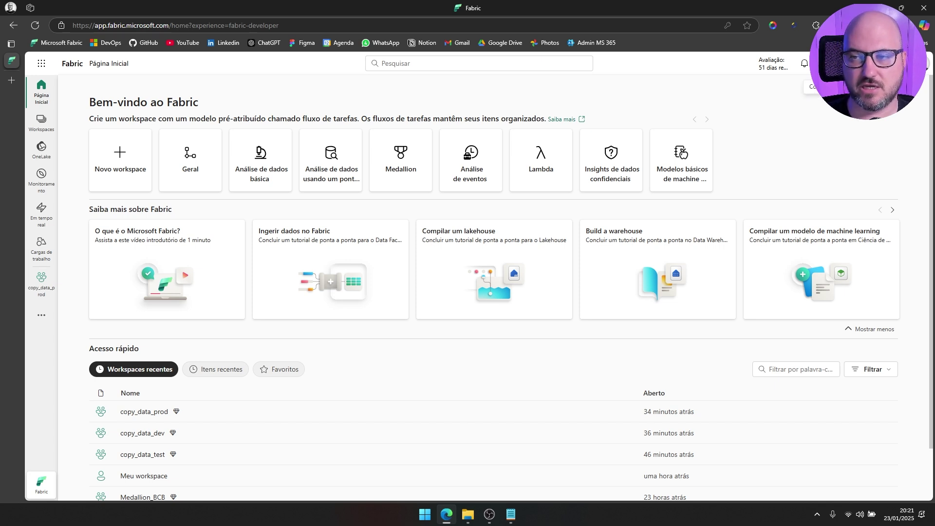
{"action": "left_click", "coordinate": [824, 63]}
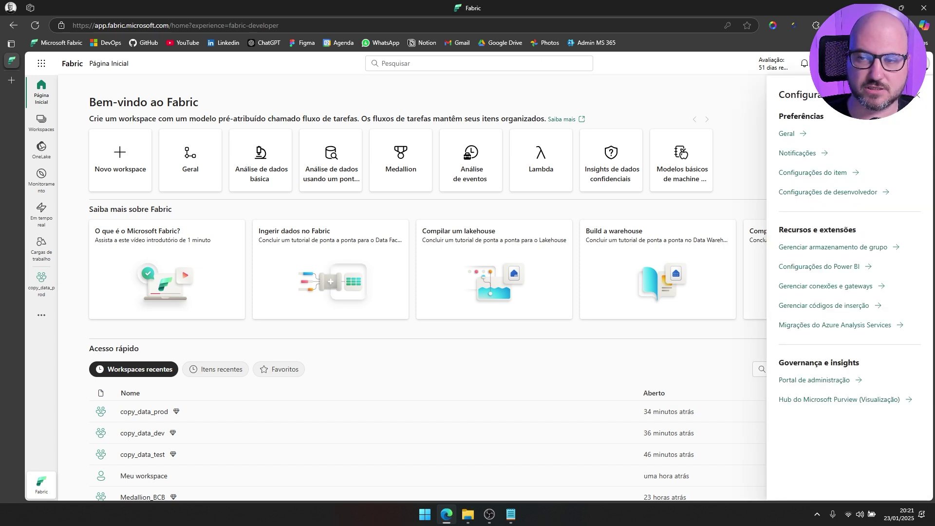
{"action": "left_click", "coordinate": [818, 287]}
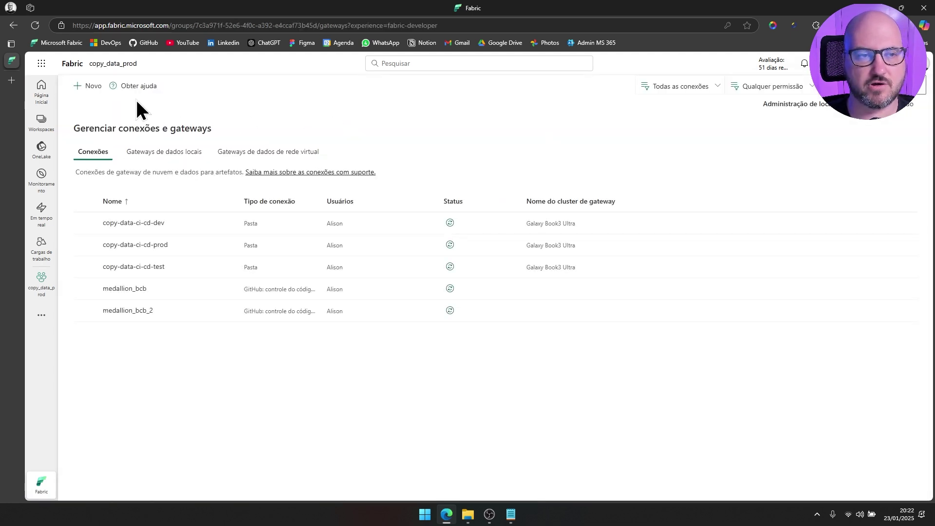
Start a new on-premises connection on the Galaxy Book3 Ultra gateway cluster and name it exemplo_fluxo_dados_fabric.
{"action": "left_click", "coordinate": [91, 85]}
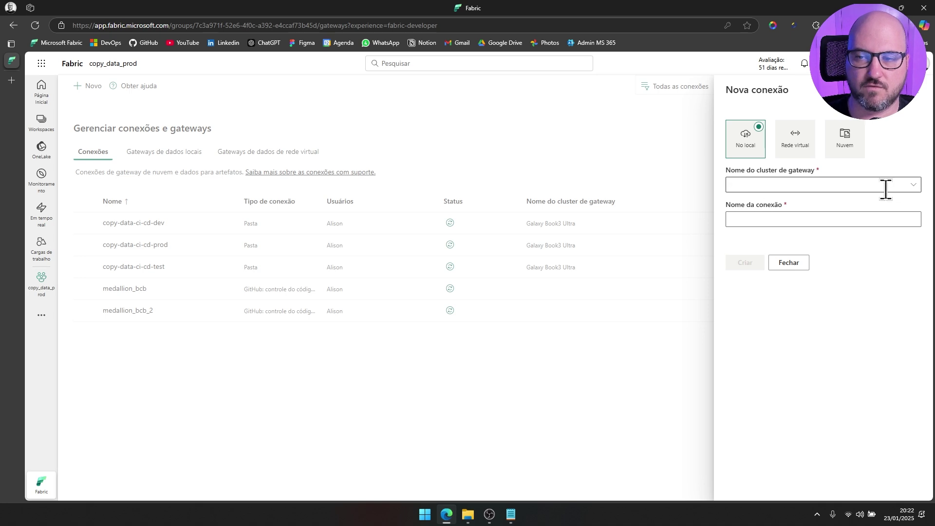
{"action": "left_click", "coordinate": [912, 187]}
{"action": "left_click", "coordinate": [765, 205]}
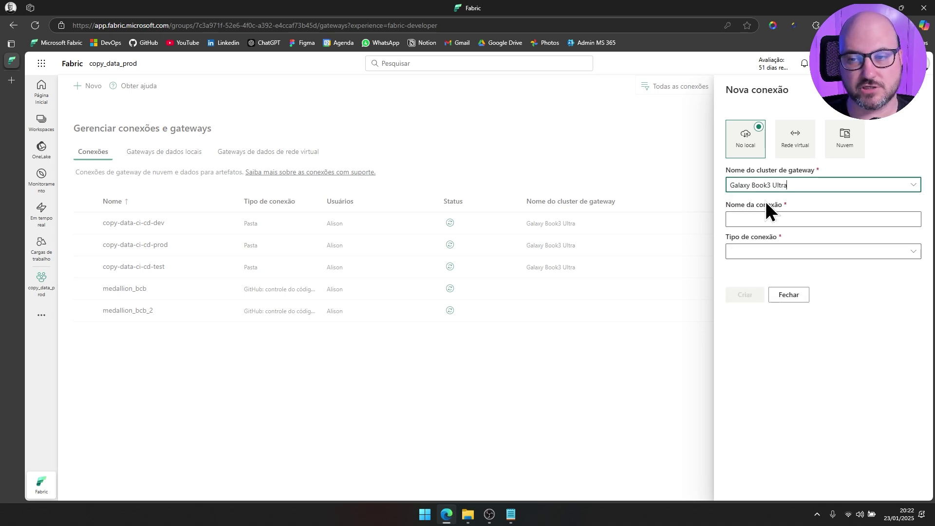
{"action": "left_click", "coordinate": [789, 220]}
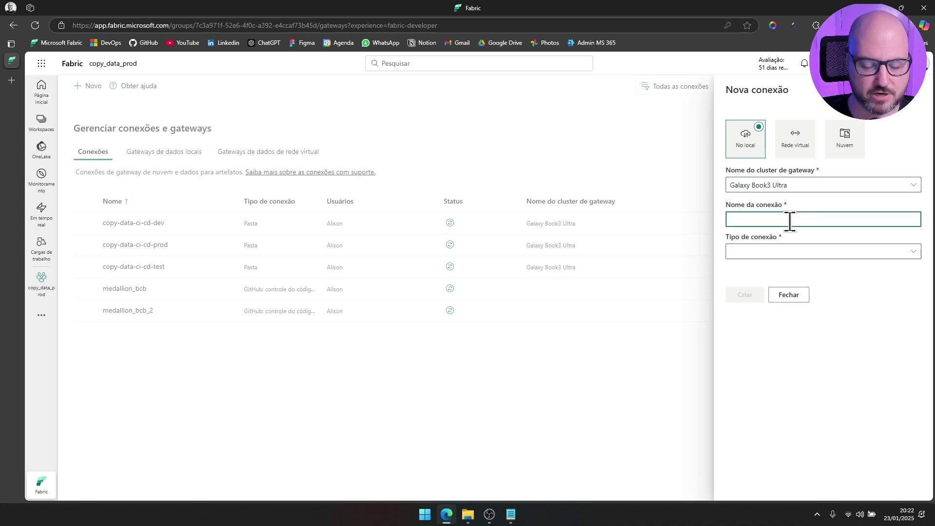
{"action": "type", "text": "exemplo_fluxo_dados_fabric"}
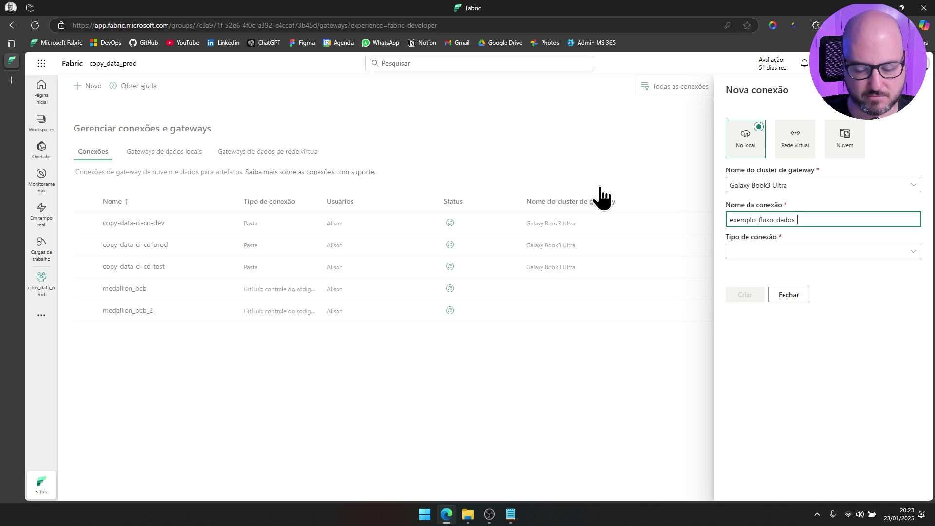
Set the new connection's type to Pasta (folder).
{"action": "left_click", "coordinate": [913, 252]}
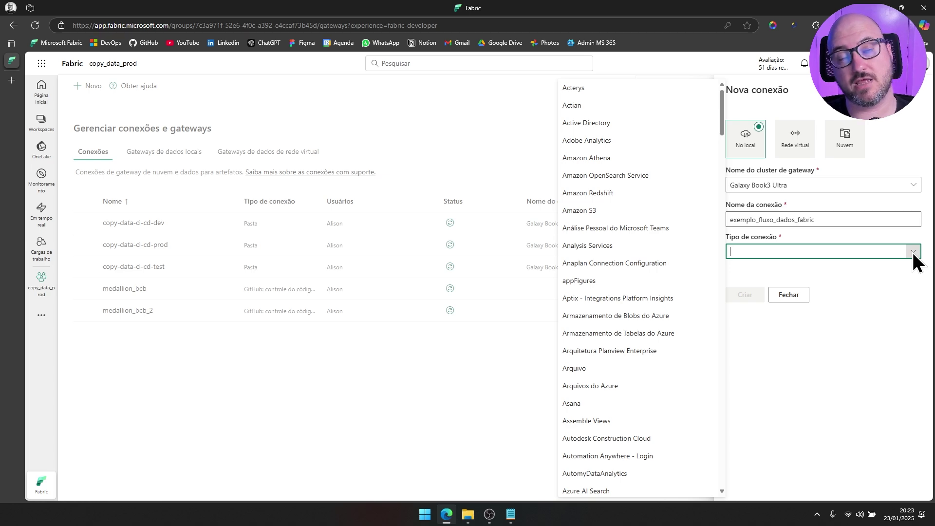
{"action": "scroll", "coordinate": [673, 233], "scroll_direction": "down", "scroll_amount": 15}
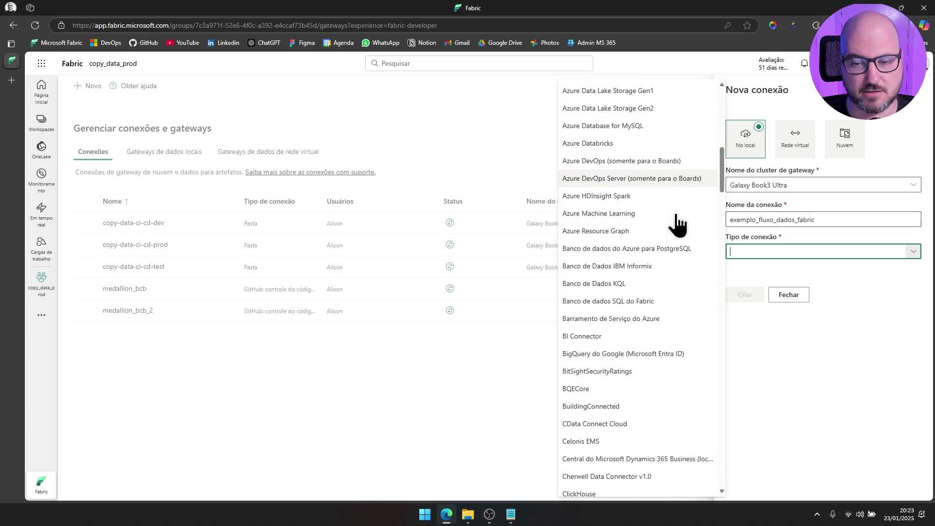
{"action": "scroll", "coordinate": [673, 233], "scroll_direction": "down", "scroll_amount": 20}
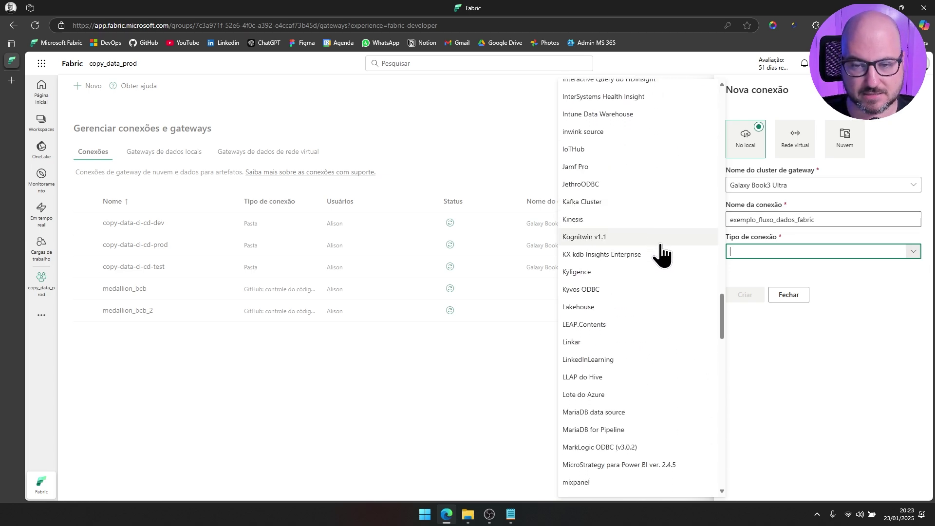
{"action": "scroll", "coordinate": [622, 306], "scroll_direction": "down", "scroll_amount": 8}
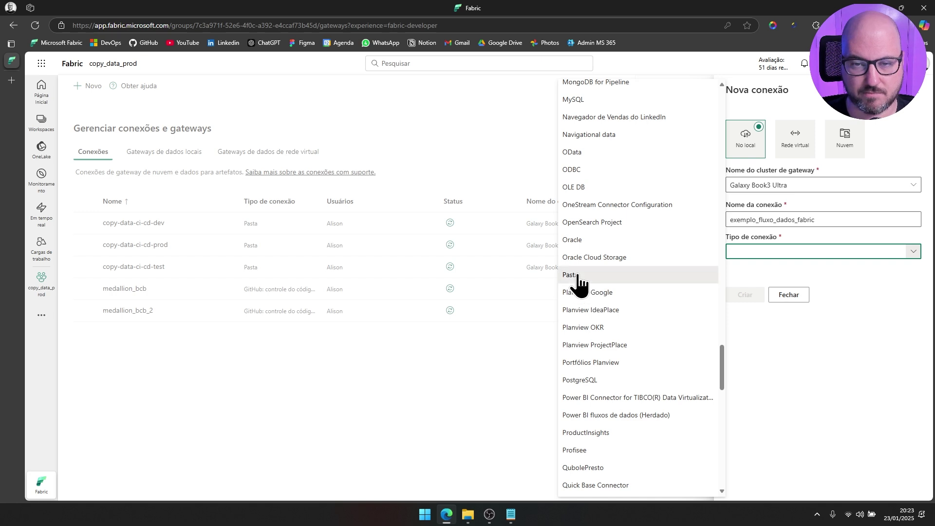
{"action": "left_click", "coordinate": [582, 285]}
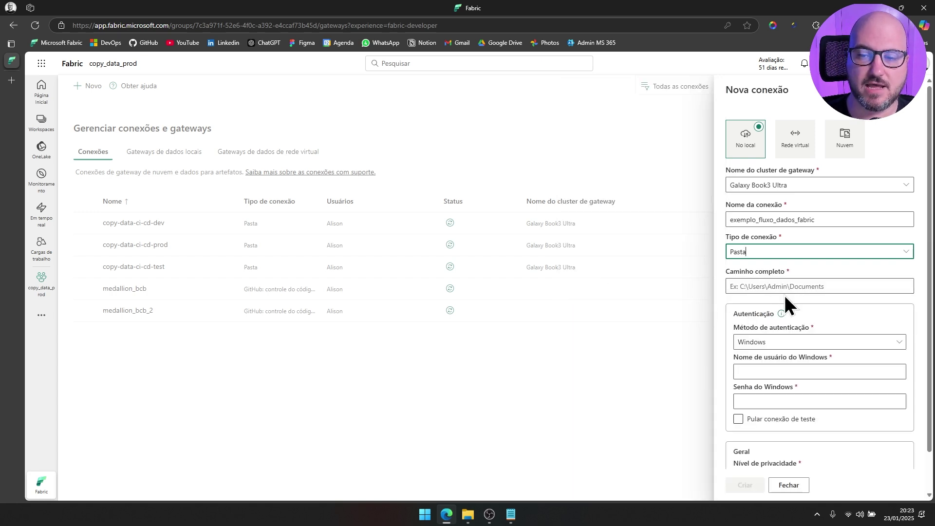
Copy the folder path C:\git\fabric-dataflow-gen2 from the Notepad note into the connection's full path (Caminho completo).
{"action": "left_click", "coordinate": [743, 288]}
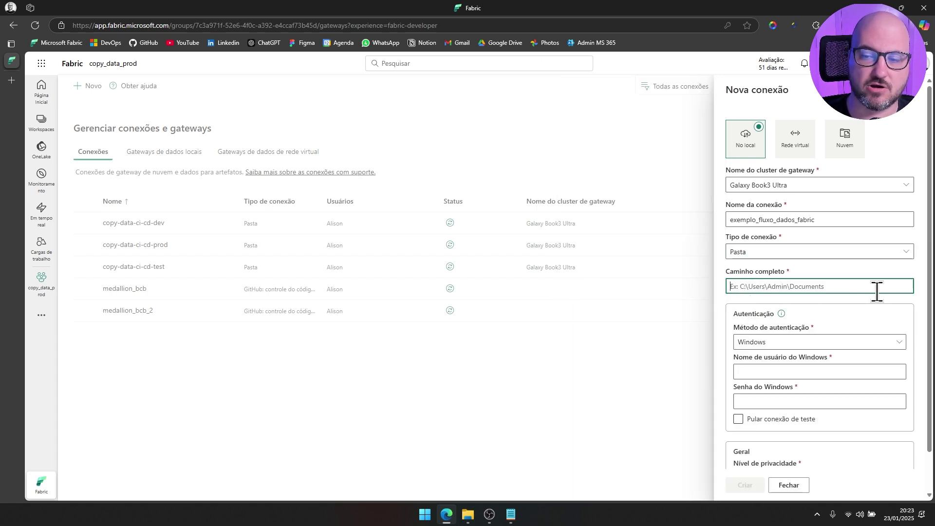
{"action": "left_click", "coordinate": [511, 515]}
{"action": "left_click_drag", "start_coordinate": [483, 196], "coordinate": [357, 190]}
{"action": "key", "text": "ctrl+c"}
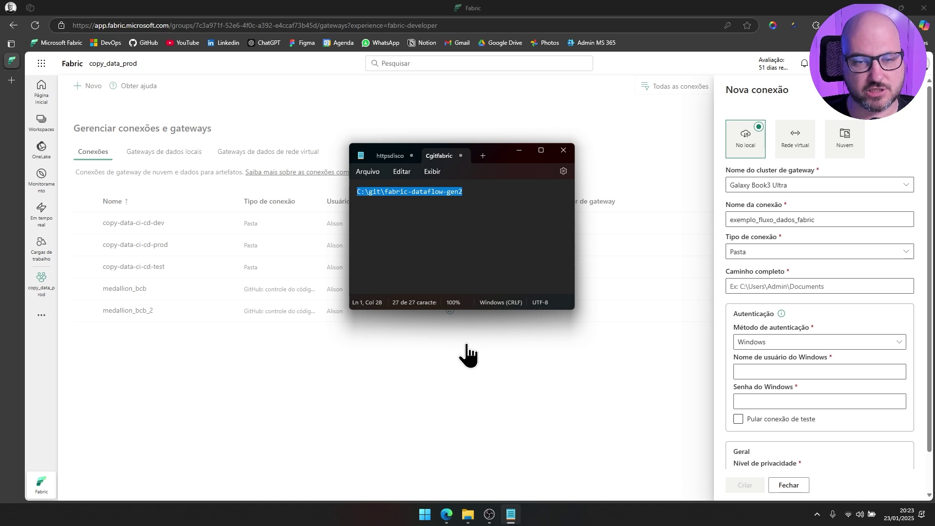
{"action": "left_click", "coordinate": [831, 285]}
{"action": "key", "text": "ctrl+v"}
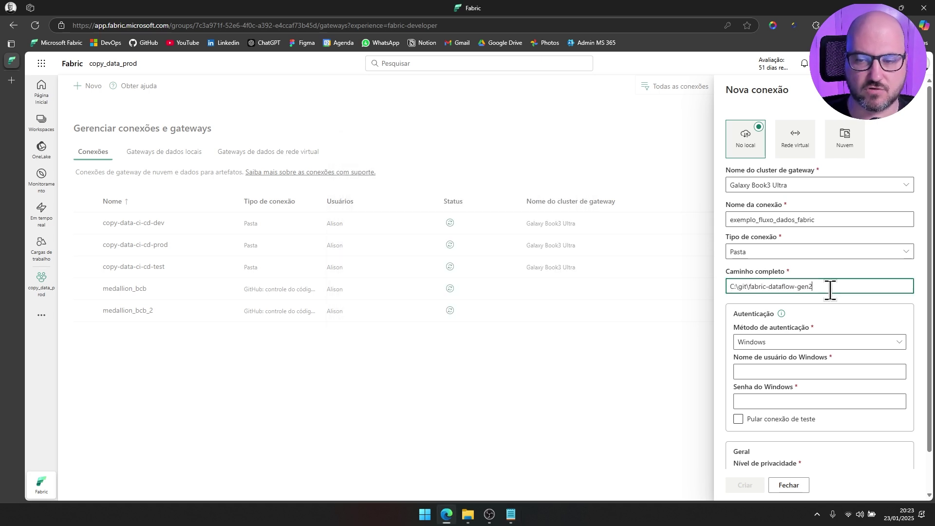
{"action": "left_click", "coordinate": [849, 317]}
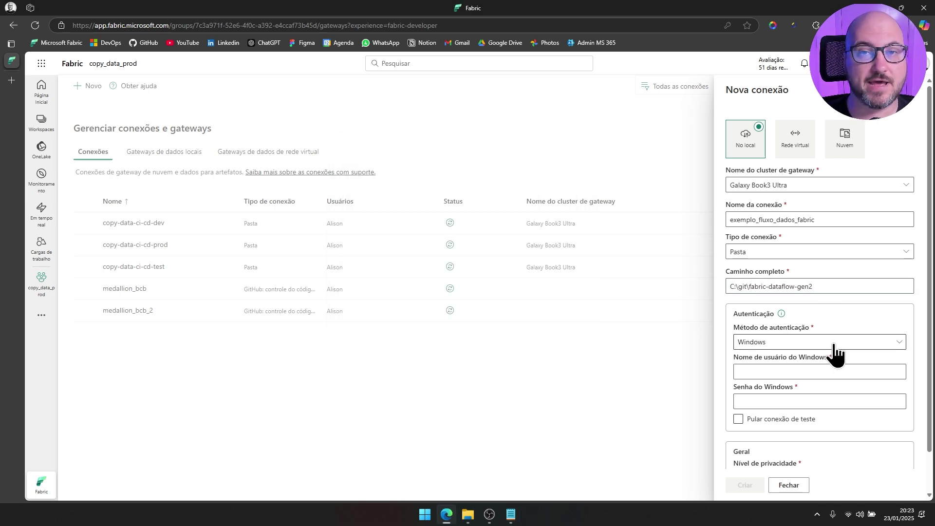
Fill in the Windows user name and Windows password of the connection with the saved gateway credentials.
{"action": "scroll", "coordinate": [857, 331], "scroll_direction": "down", "scroll_amount": 1}
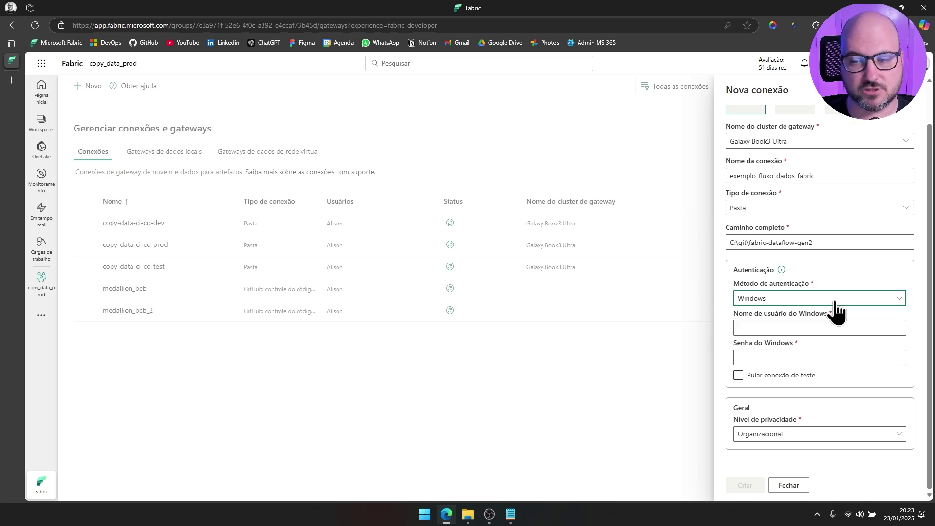
{"action": "left_click", "coordinate": [781, 328]}
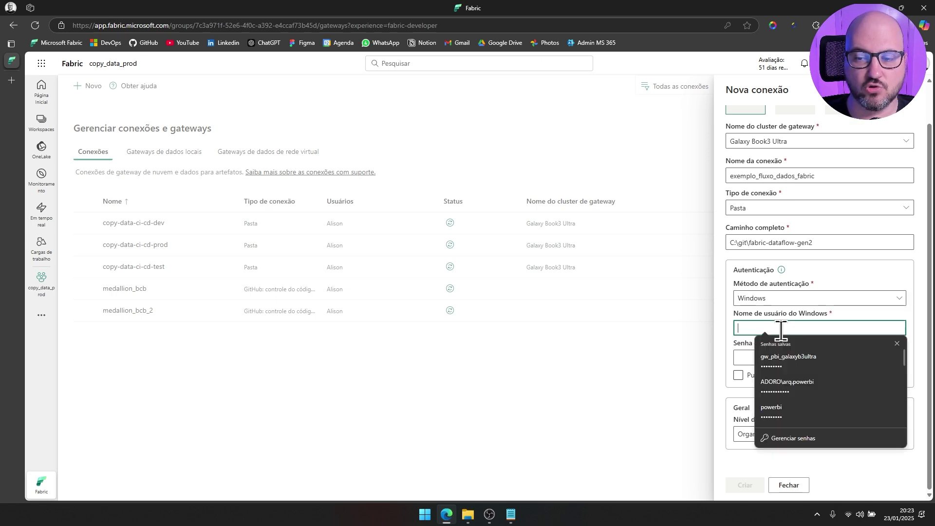
{"action": "left_click", "coordinate": [809, 364]}
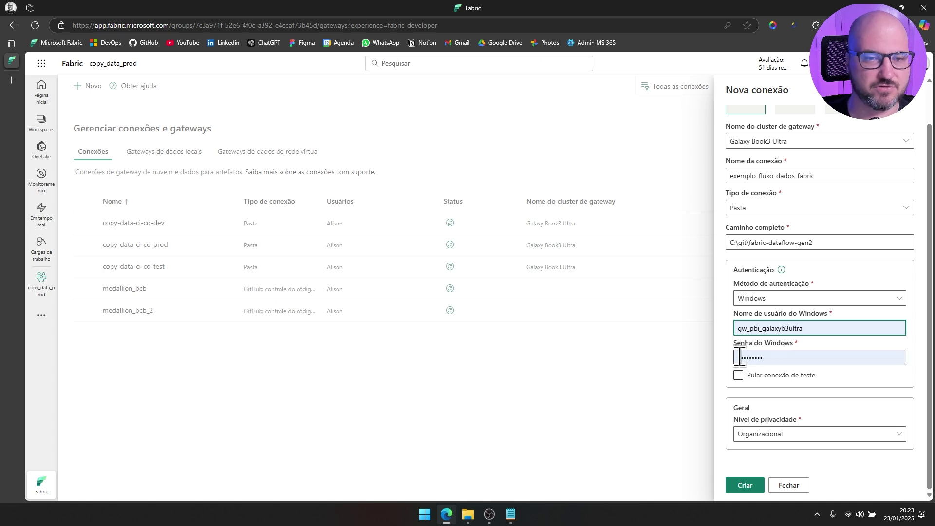
{"action": "scroll", "coordinate": [816, 282], "scroll_direction": "up", "scroll_amount": 2}
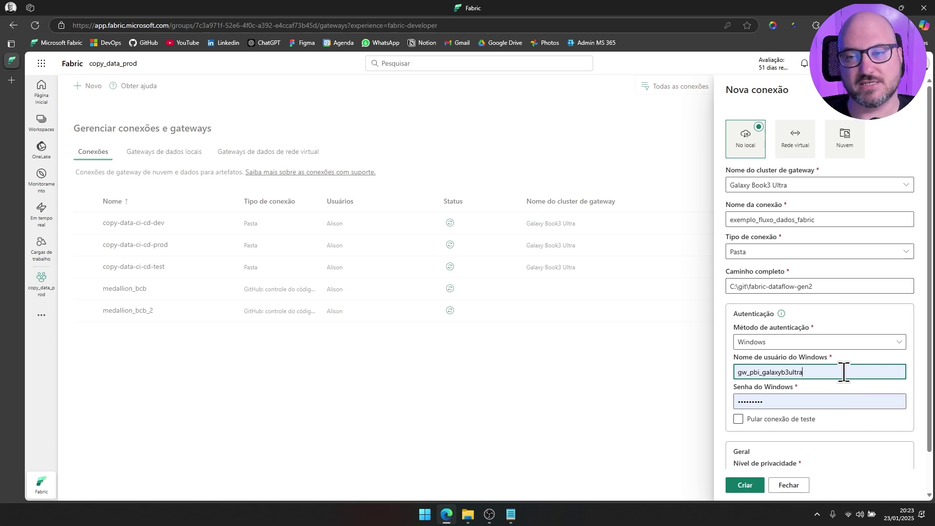
Create the exemplo_fluxo_dados_fabric connection and close its settings.
{"action": "scroll", "coordinate": [840, 379], "scroll_direction": "down", "scroll_amount": 2}
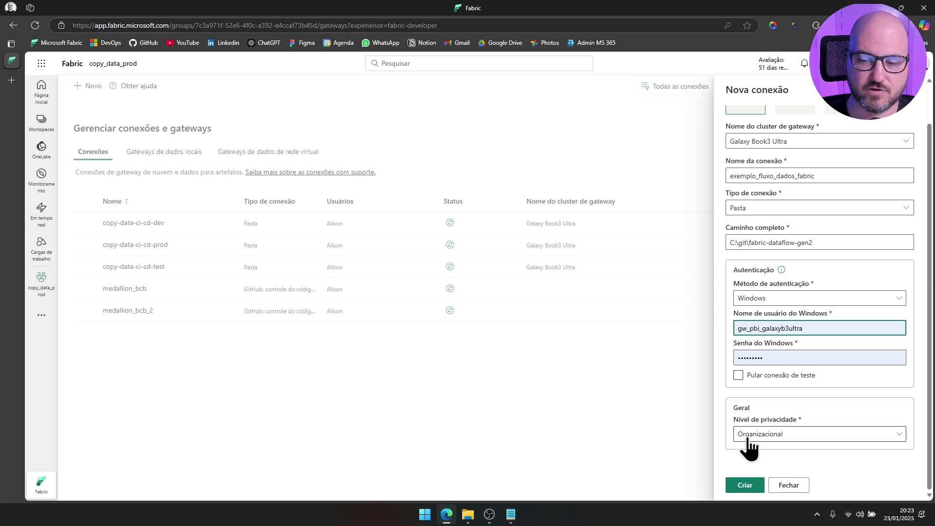
{"action": "left_click", "coordinate": [744, 487]}
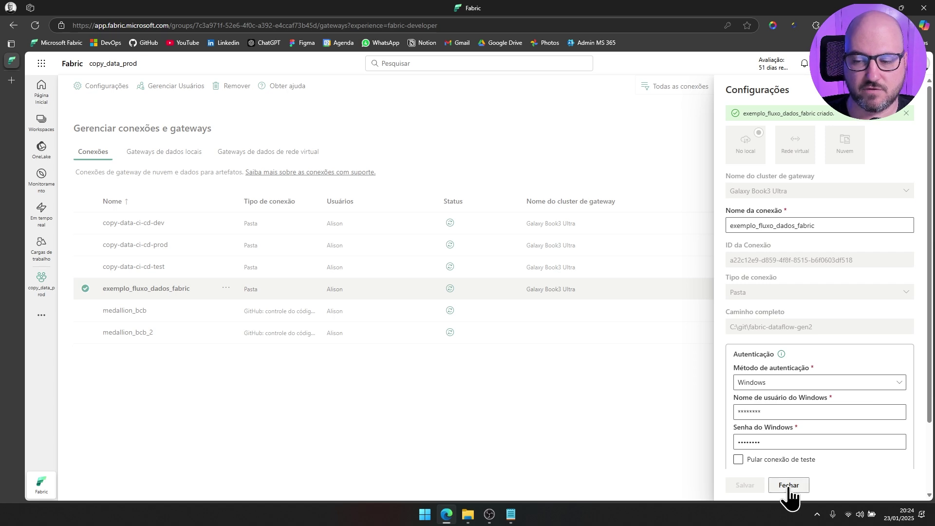
{"action": "left_click", "coordinate": [789, 485]}
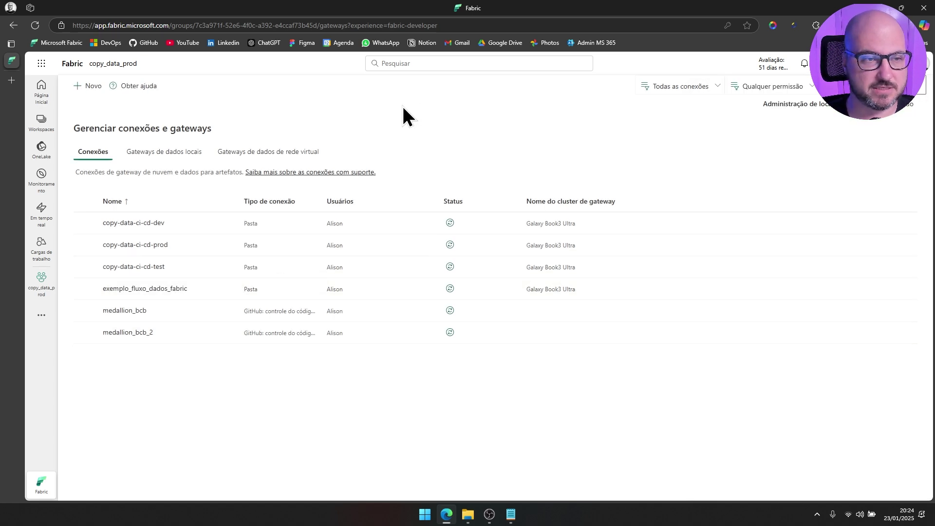
Start a new workspace from the Fabric home page and name it fabric_ingestao_dataflows_gen2.
{"action": "left_click", "coordinate": [39, 86]}
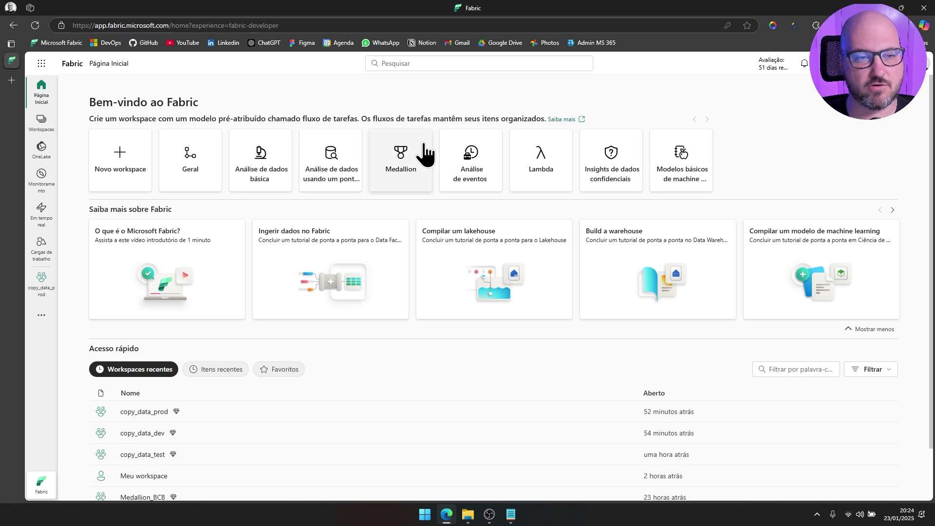
{"action": "left_click", "coordinate": [122, 155]}
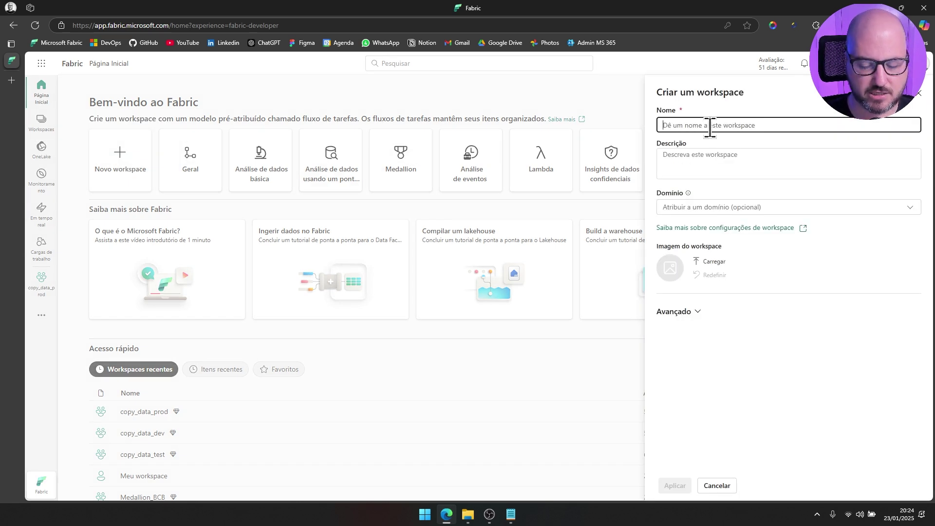
{"action": "type", "text": "i"}
{"action": "key", "text": "BackSpace"}
{"action": "type", "text": "gavr"}
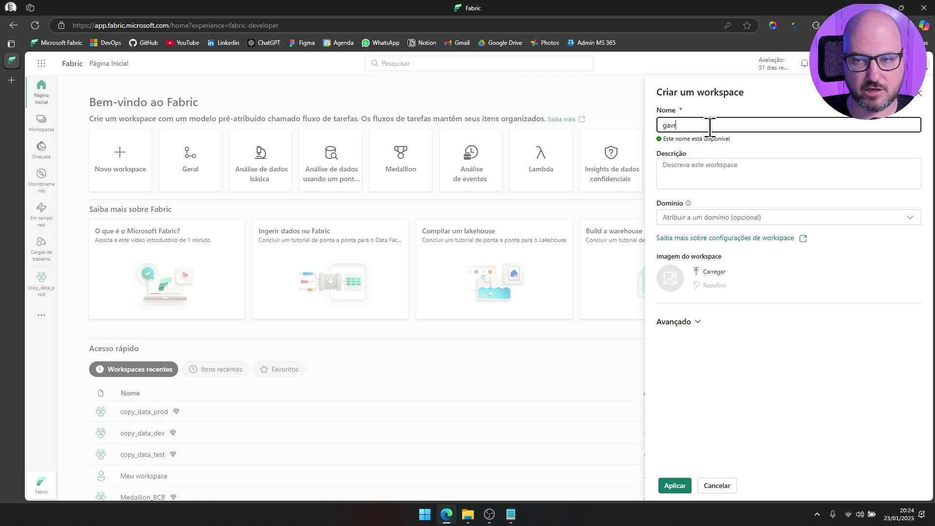
{"action": "key", "text": "BackSpace"}
{"action": "key", "text": "BackSpace"}
{"action": "type", "text": "gabric"}
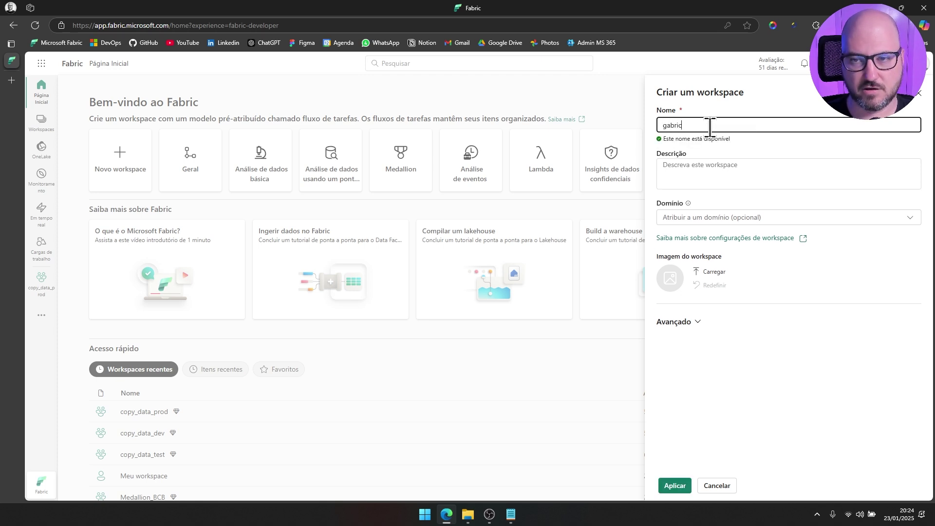
{"action": "key", "text": "BackSpace"}
{"action": "key", "text": "BackSpace"}
{"action": "key", "text": "BackSpace"}
{"action": "key", "text": "BackSpace"}
{"action": "key", "text": "BackSpace"}
{"action": "key", "text": "BackSpace"}
{"action": "type", "text": "fa"}
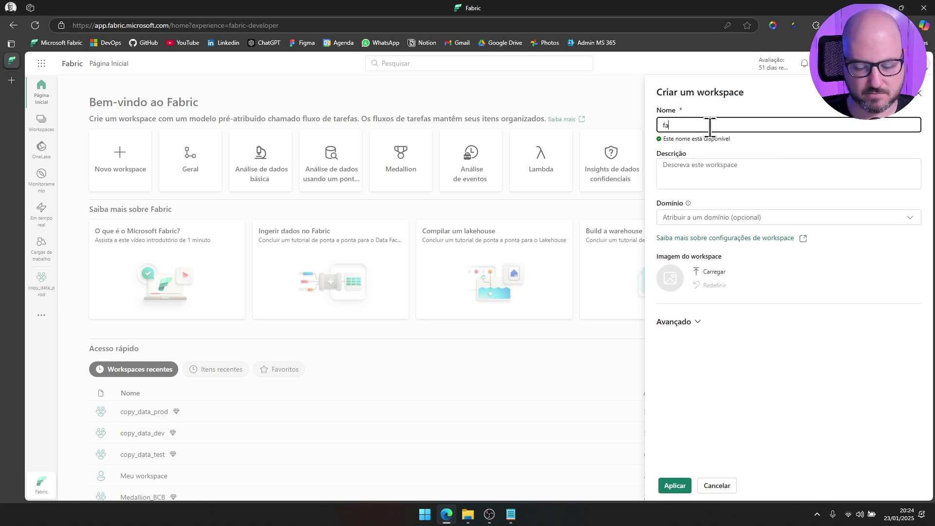
{"action": "type", "text": "bric_in"}
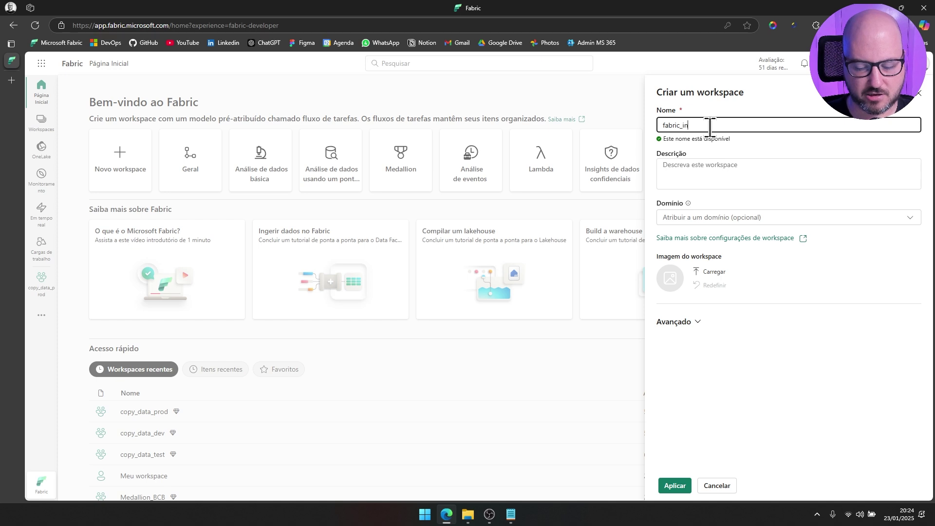
{"action": "type", "text": "gestao"}
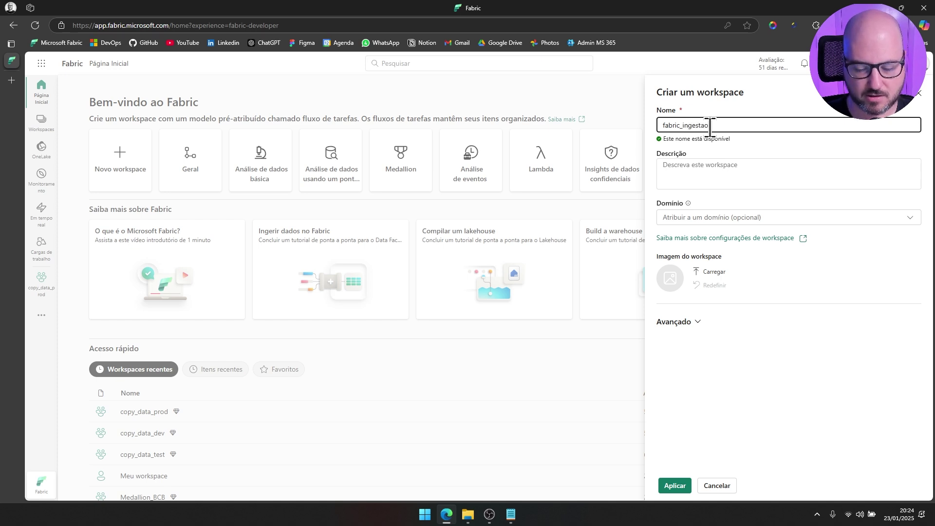
{"action": "type", "text": "_dataflo"}
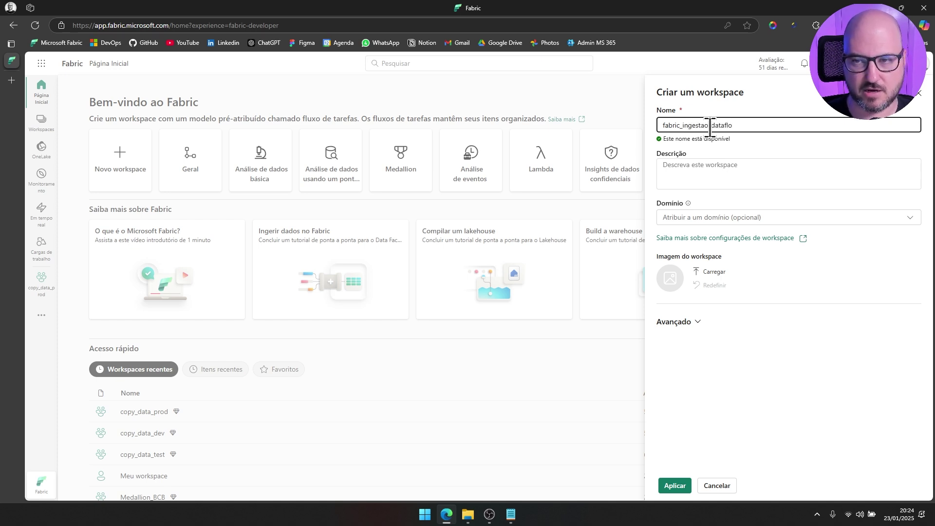
{"action": "type", "text": "ws_"}
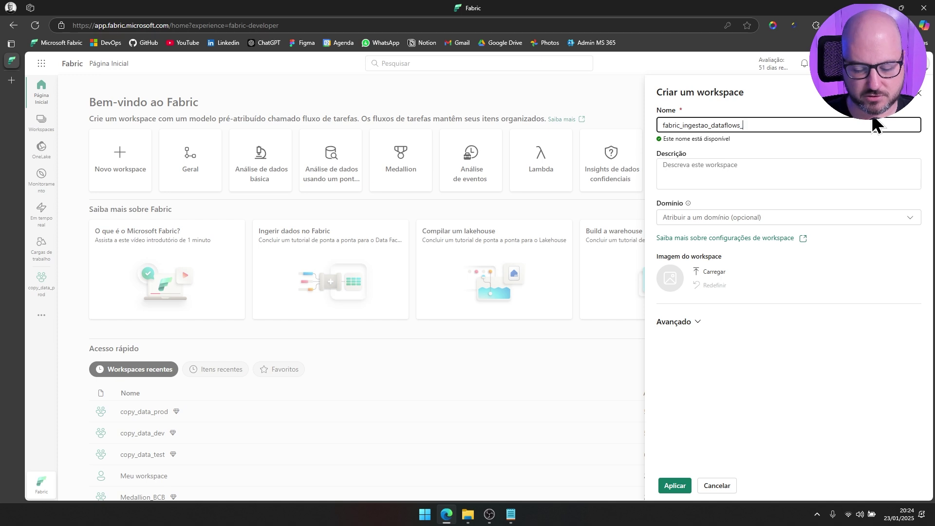
{"action": "type", "text": "gen2"}
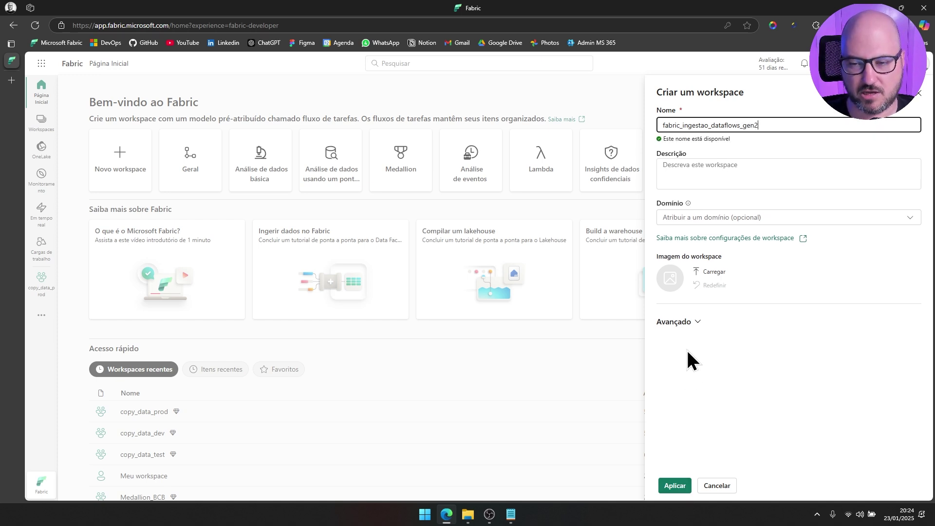
Review the workspace's advanced licence and capacity settings, keep the Avaliação (trial) licence mode, and create the workspace.
{"action": "left_click", "coordinate": [686, 324]}
{"action": "scroll", "coordinate": [763, 326], "scroll_direction": "down", "scroll_amount": 4}
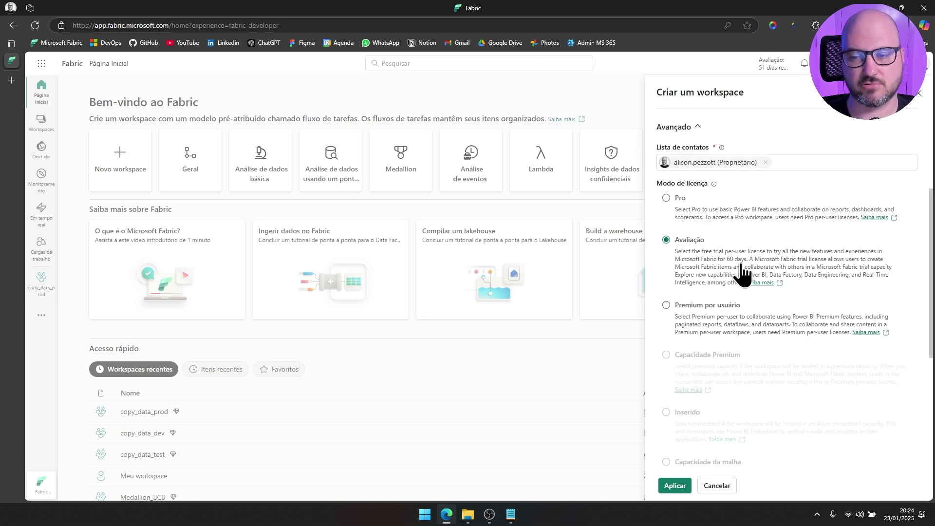
{"action": "scroll", "coordinate": [728, 272], "scroll_direction": "down", "scroll_amount": 3}
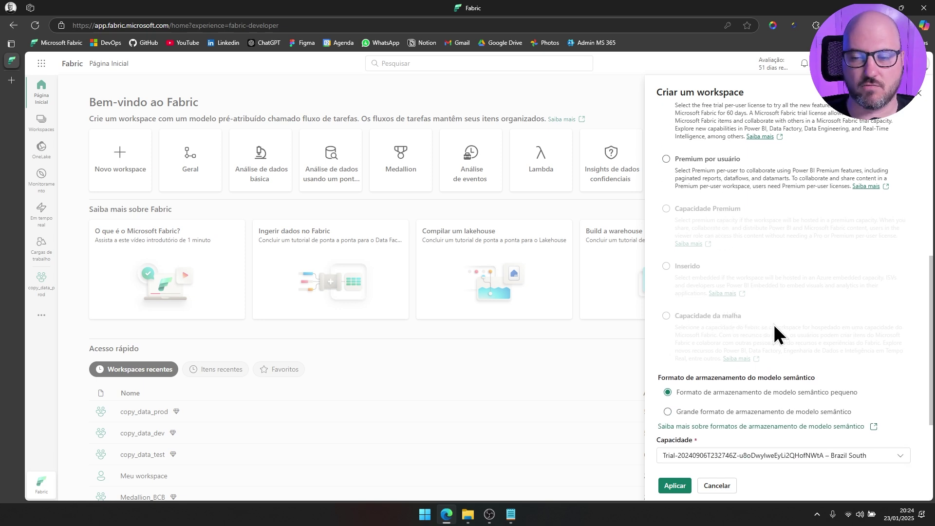
{"action": "scroll", "coordinate": [731, 429], "scroll_direction": "down", "scroll_amount": 2}
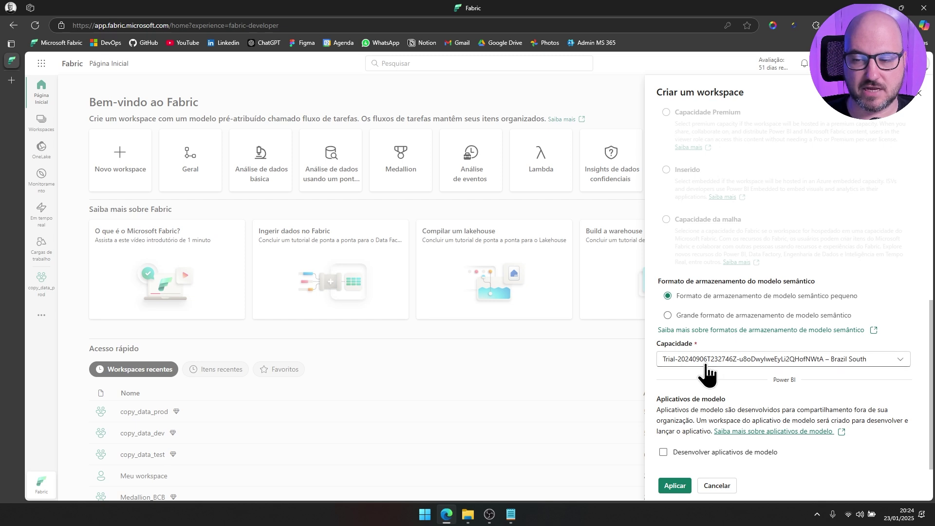
{"action": "left_click", "coordinate": [674, 485]}
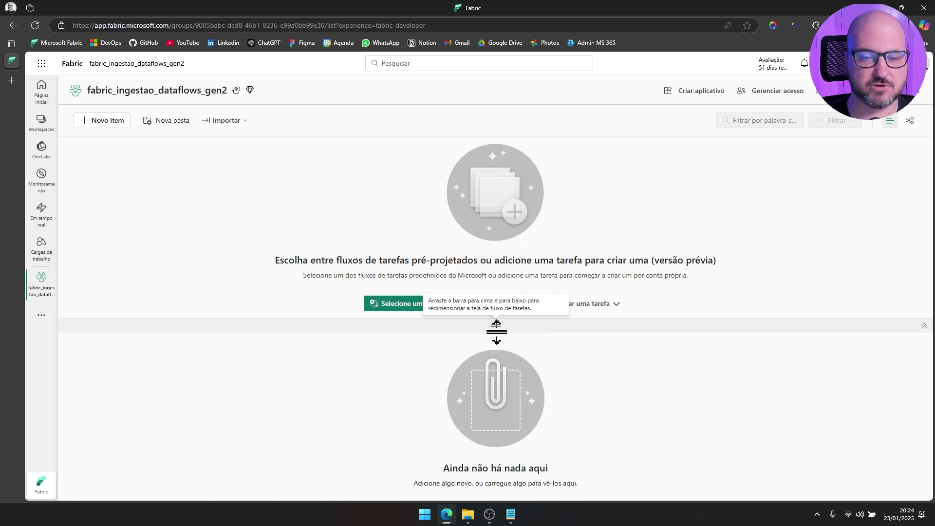
Collapse the workspace's task flow area and create a new lakehouse named Lakehouse.
{"action": "left_click_drag", "start_coordinate": [496, 331], "coordinate": [490, 144]}
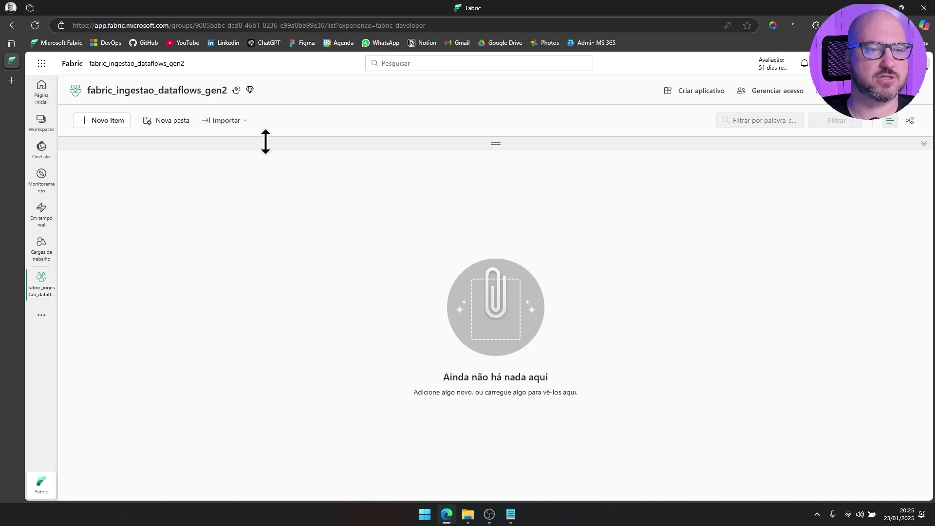
{"action": "left_click", "coordinate": [107, 124]}
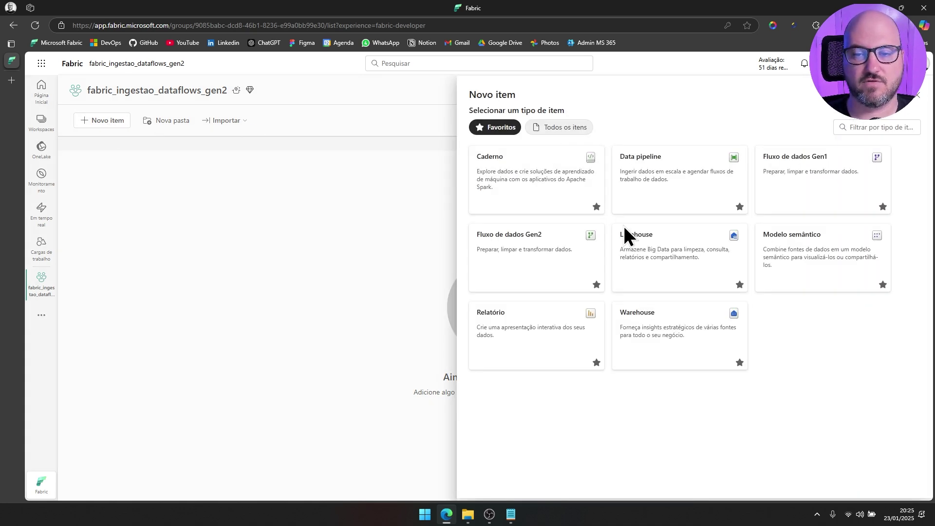
{"action": "left_click", "coordinate": [645, 258]}
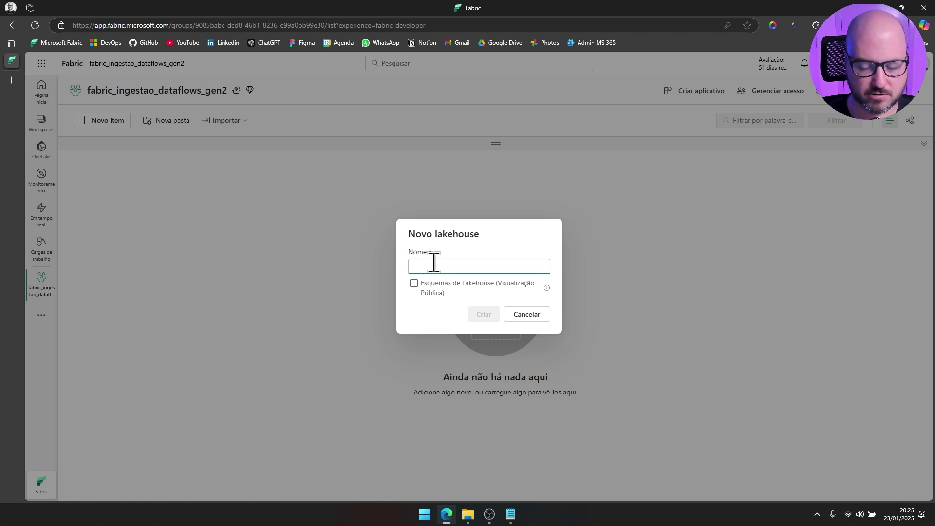
{"action": "type", "text": "Lakehouse"}
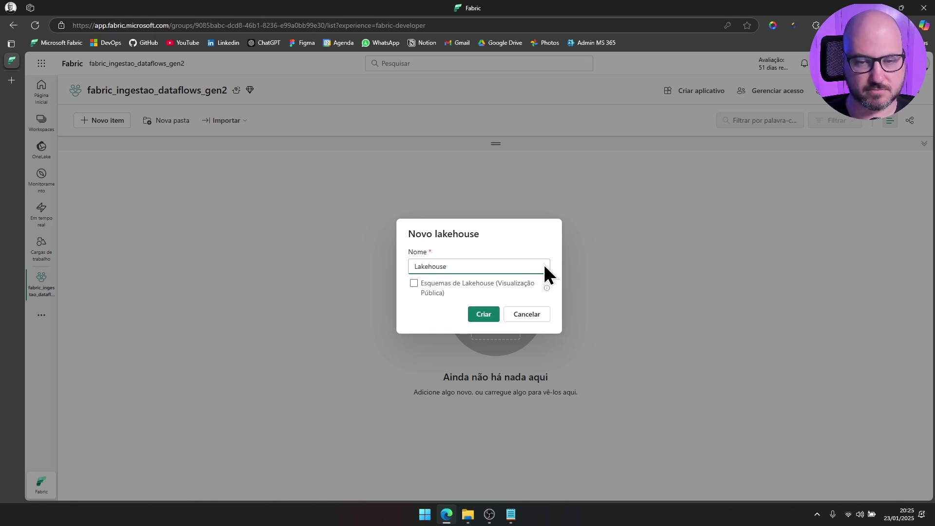
{"action": "left_click", "coordinate": [481, 317]}
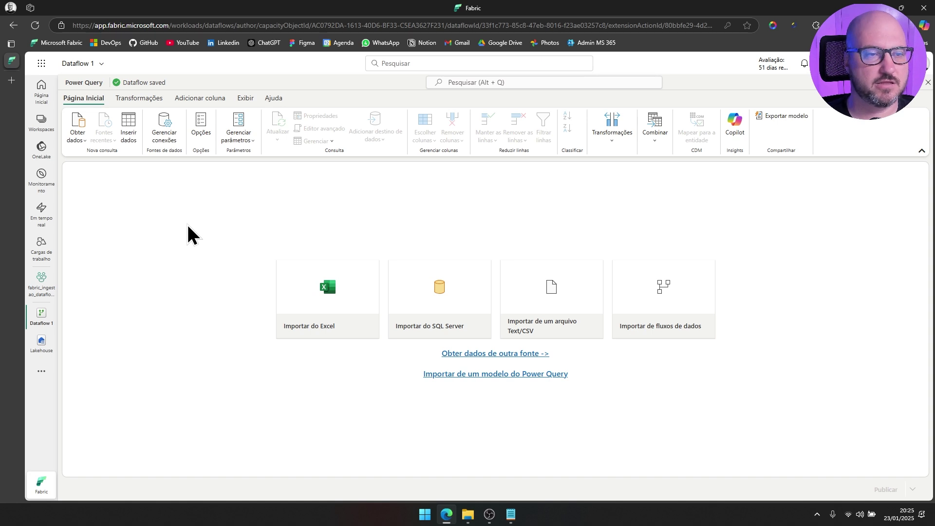
Rename the dataflow as Ingestao_Parquet.
{"action": "left_click", "coordinate": [101, 72]}
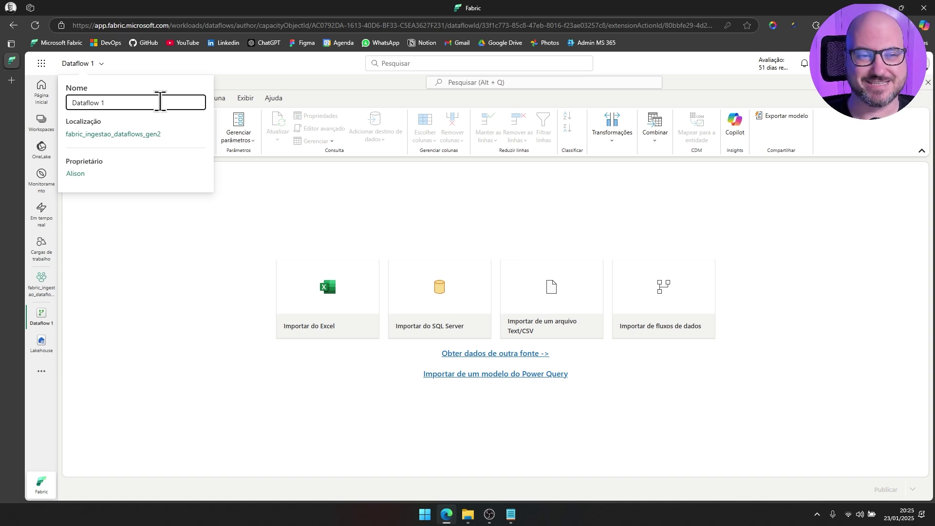
{"action": "left_click_drag", "start_coordinate": [111, 102], "coordinate": [67, 104]}
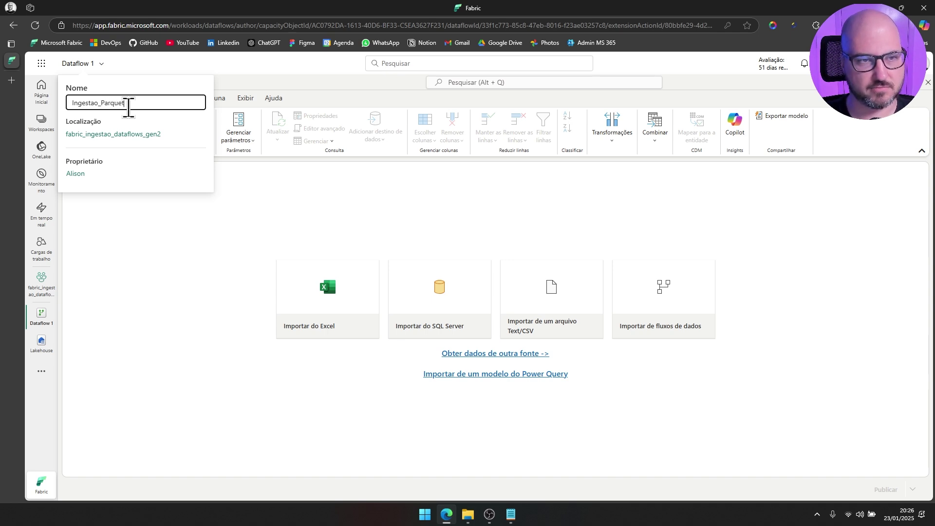
{"action": "left_click", "coordinate": [274, 90]}
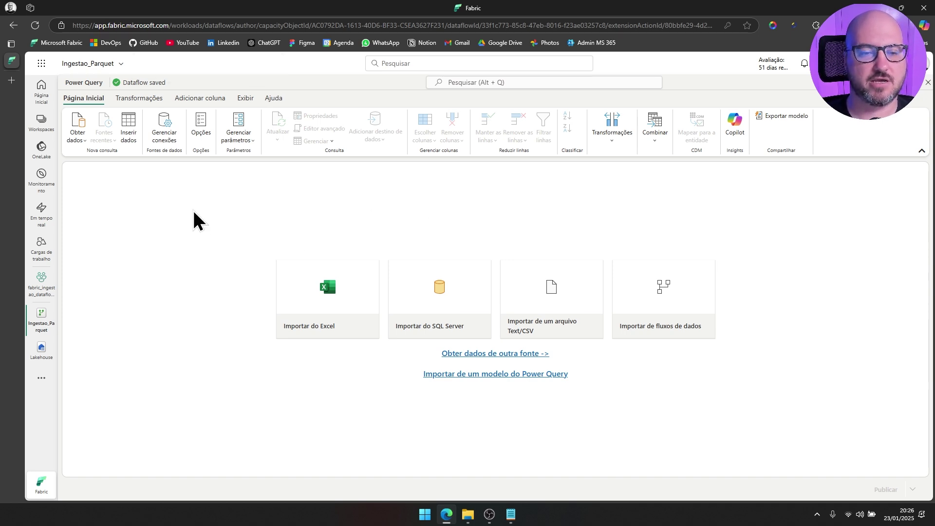
Browse all data source options and choose Pasta (folder) as the new source for the dataflow.
{"action": "left_click", "coordinate": [84, 146]}
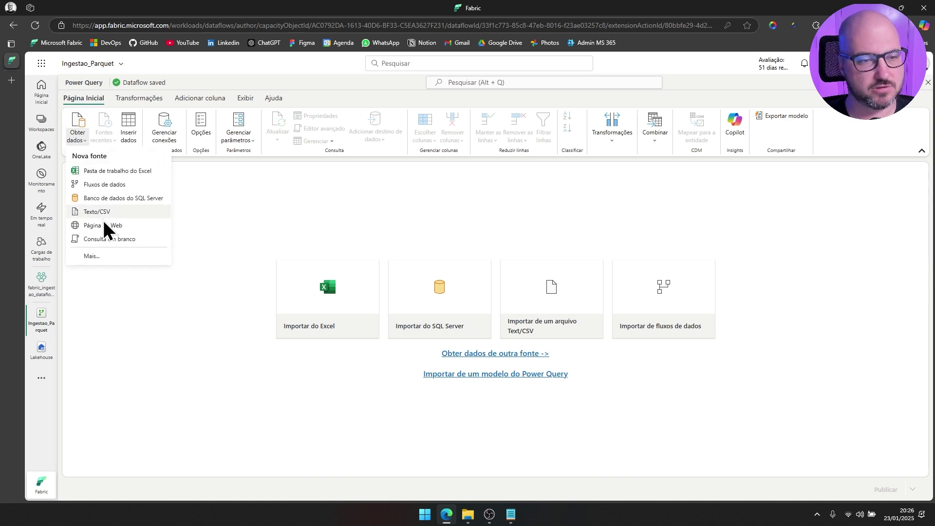
{"action": "left_click", "coordinate": [98, 257]}
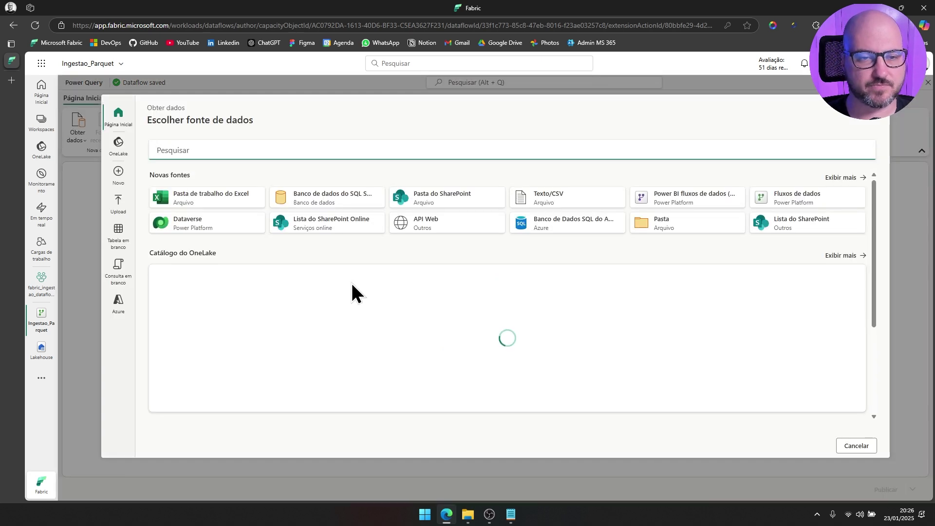
{"action": "left_click", "coordinate": [703, 235]}
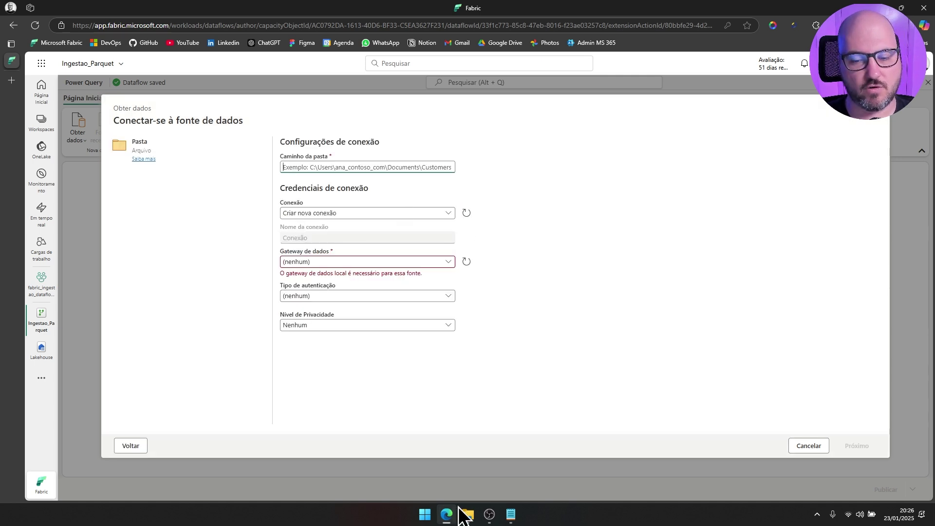
Switch to Notepad, copy the folder path C:\git\fabric-dataflow-gen2, and return to the Fabric connection settings.
{"action": "left_click", "coordinate": [512, 516]}
{"action": "left_click", "coordinate": [497, 195]}
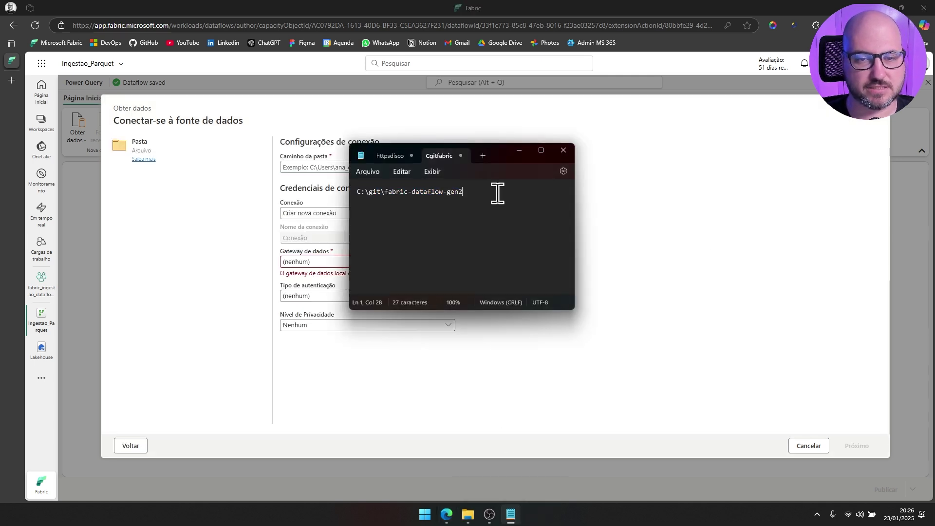
{"action": "left_click_drag", "start_coordinate": [496, 194], "coordinate": [336, 192]}
{"action": "key", "text": "ctrl+c"}
{"action": "left_click", "coordinate": [144, 159]}
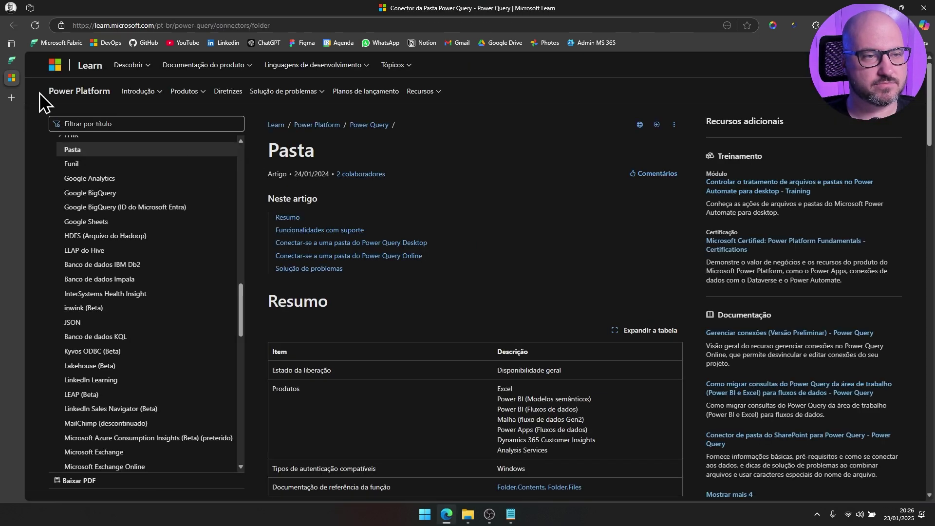
{"action": "left_click", "coordinate": [16, 62]}
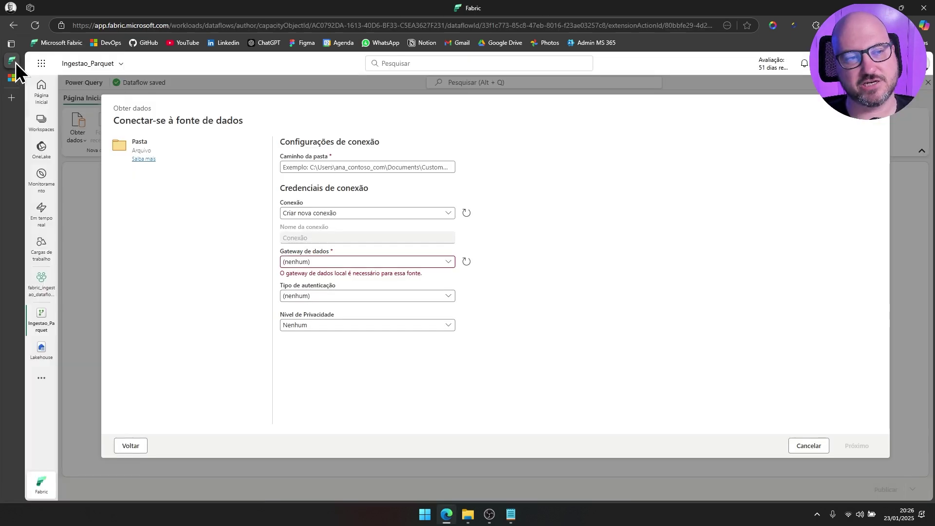
Set the folder path to C:\git\fabric-dataflow-gen2, continue with the exemplo_fluxo_dados_fabric connection, and create the query from the listed files.
{"action": "left_click", "coordinate": [359, 167]}
{"action": "key", "text": "ctrl+v"}
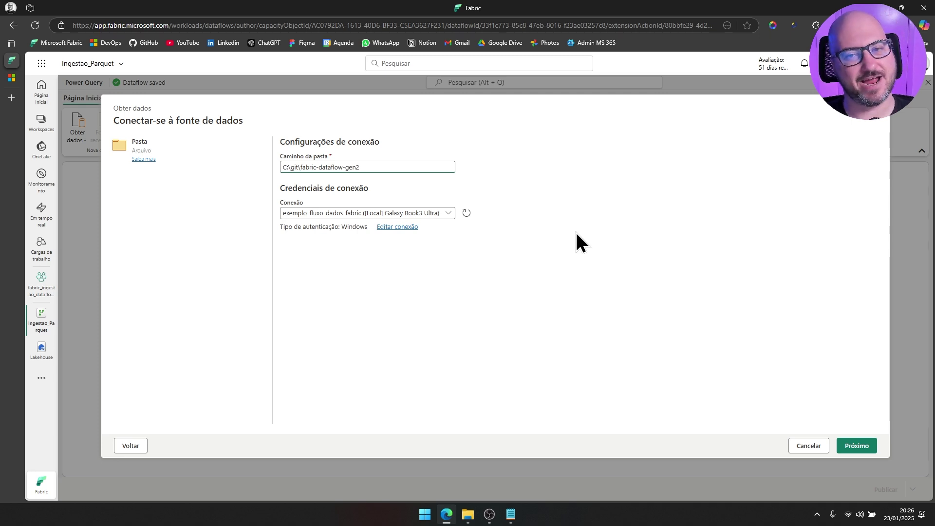
{"action": "left_click", "coordinate": [860, 445]}
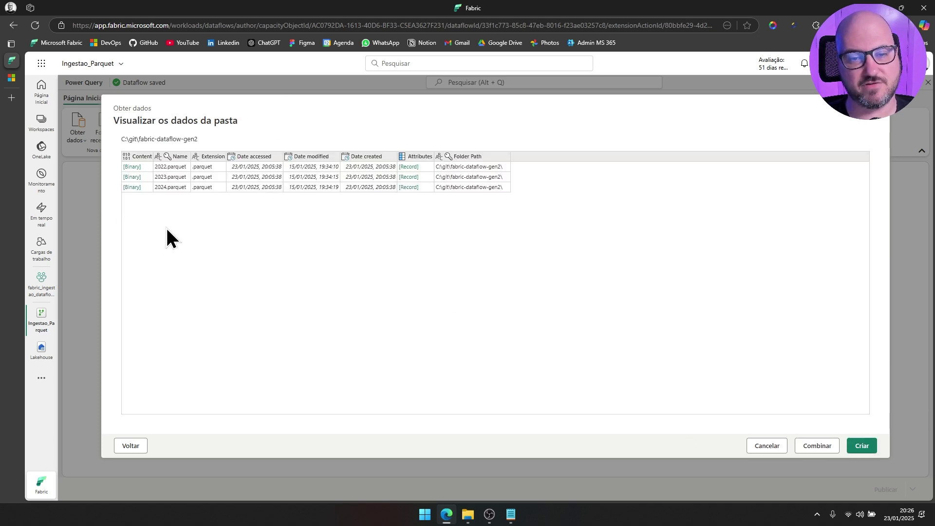
{"action": "left_click", "coordinate": [868, 450]}
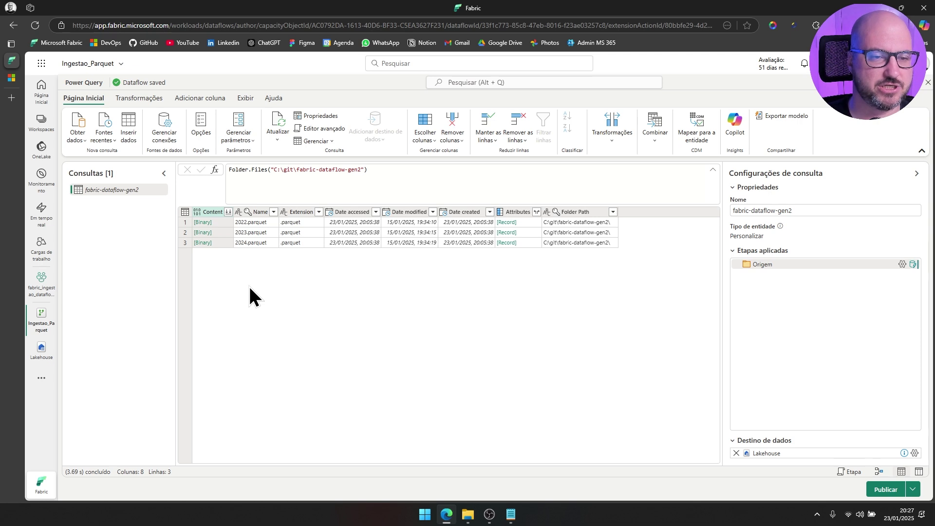
Add a custom step after Origem and start its formula with = Table.Transform in front of Origem.
{"action": "left_click", "coordinate": [215, 172]}
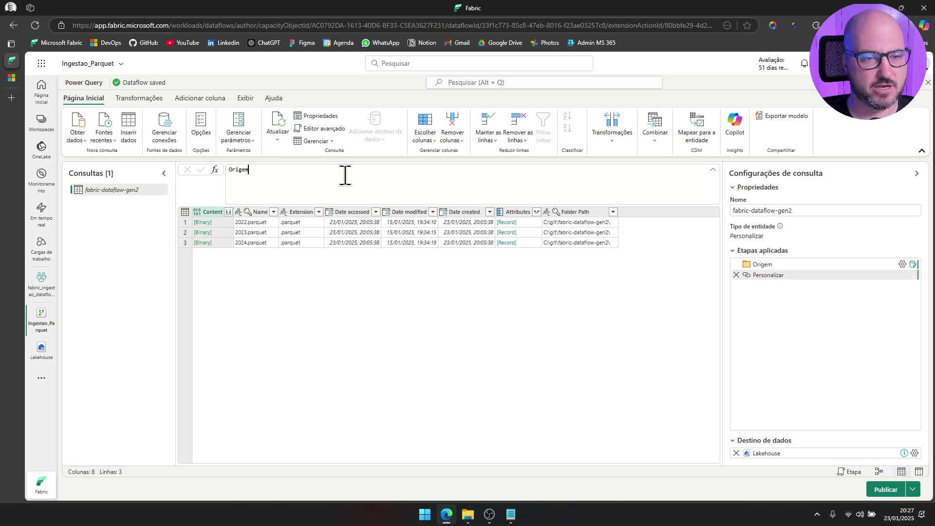
{"action": "key", "text": "Left"}
{"action": "key", "text": "Left"}
{"action": "key", "text": "Left"}
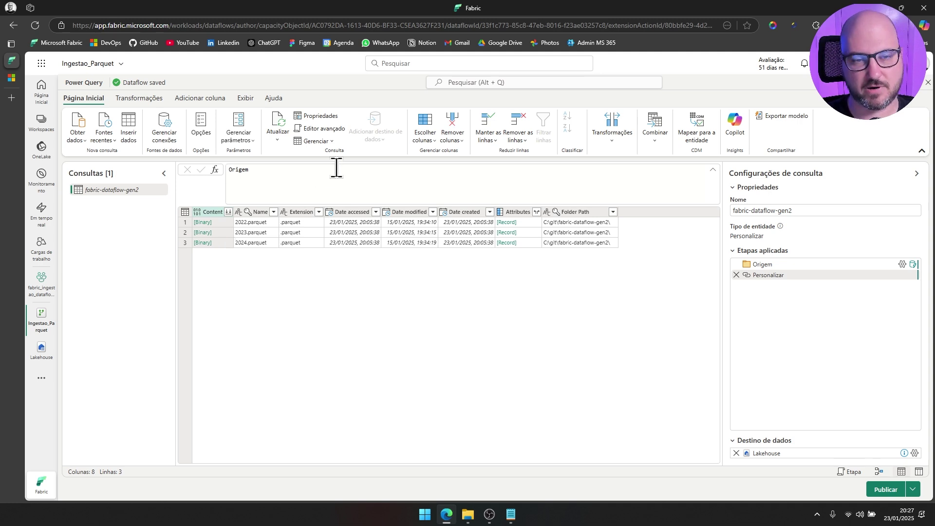
{"action": "type", "text": "= "}
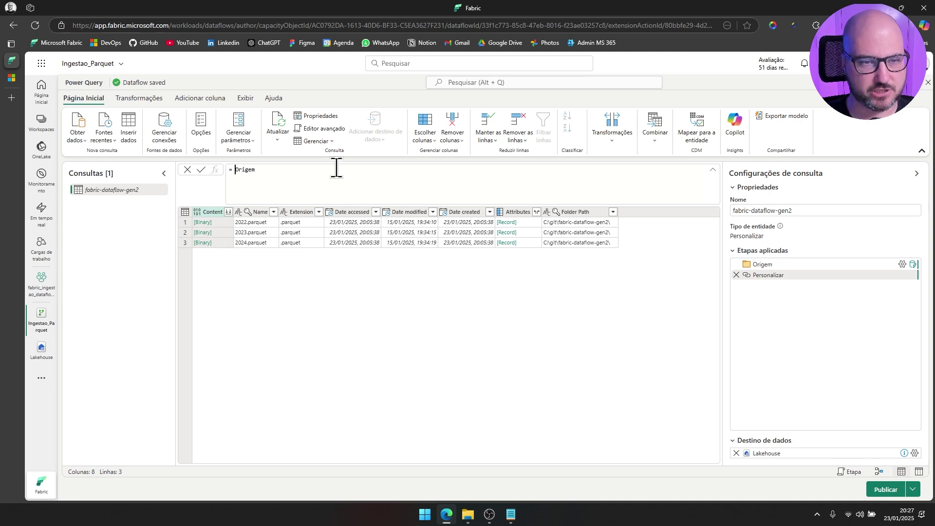
{"action": "type", "text": "Table."}
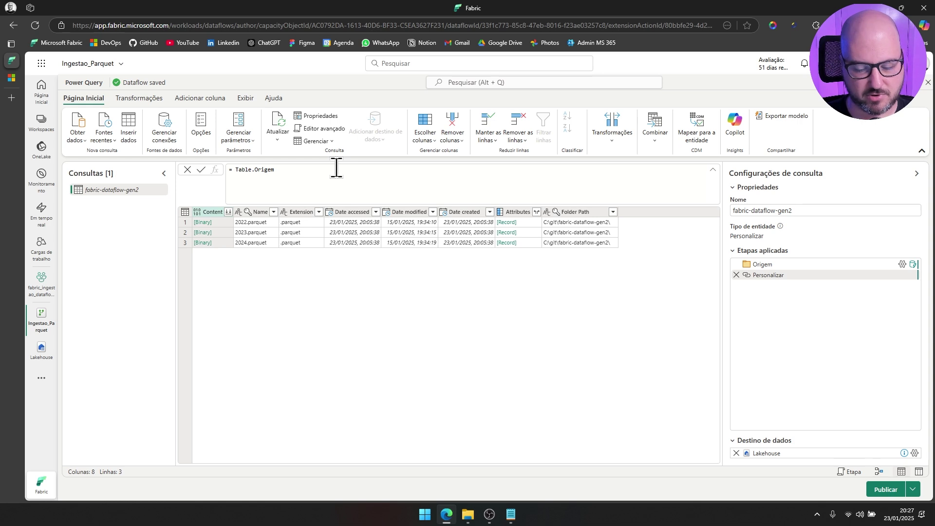
{"action": "type", "text": "Transfo"}
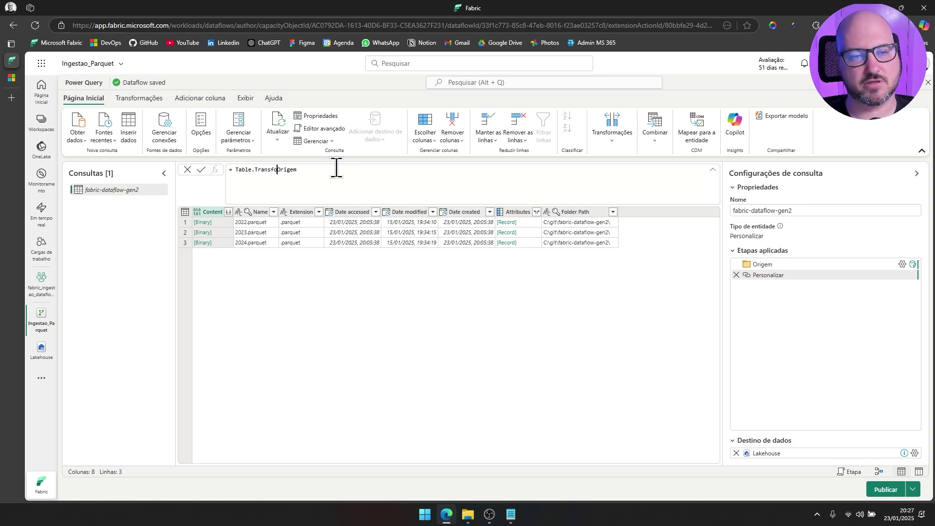
{"action": "type", "text": "rm"}
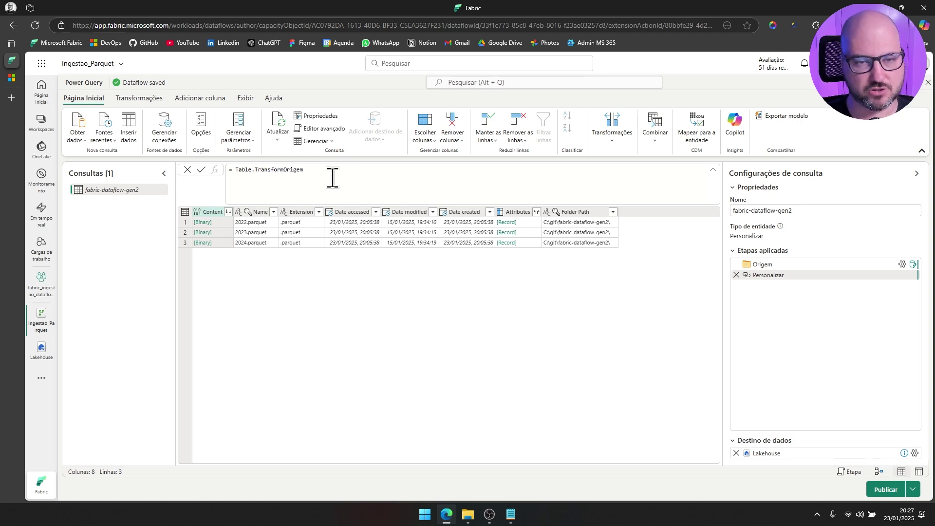
{"action": "key", "text": "ctrl+plus"}
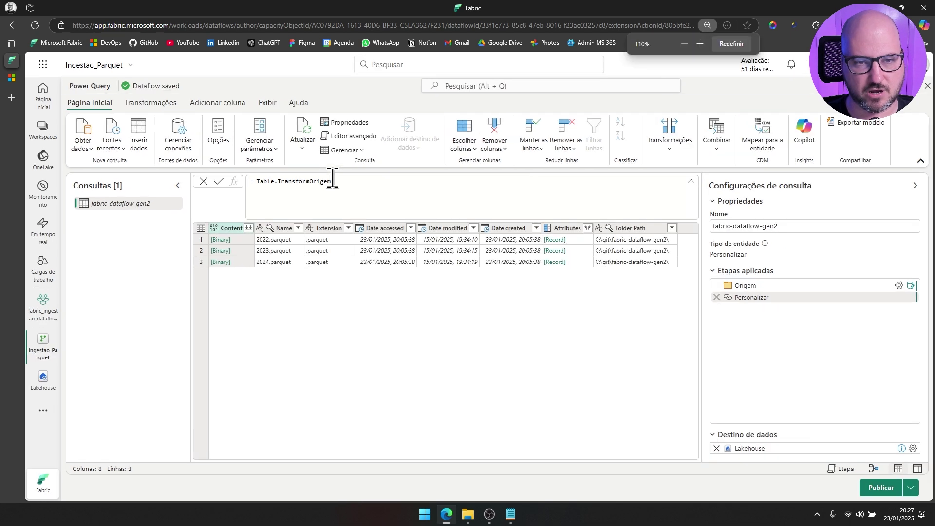
{"action": "key", "text": "ctrl+plus"}
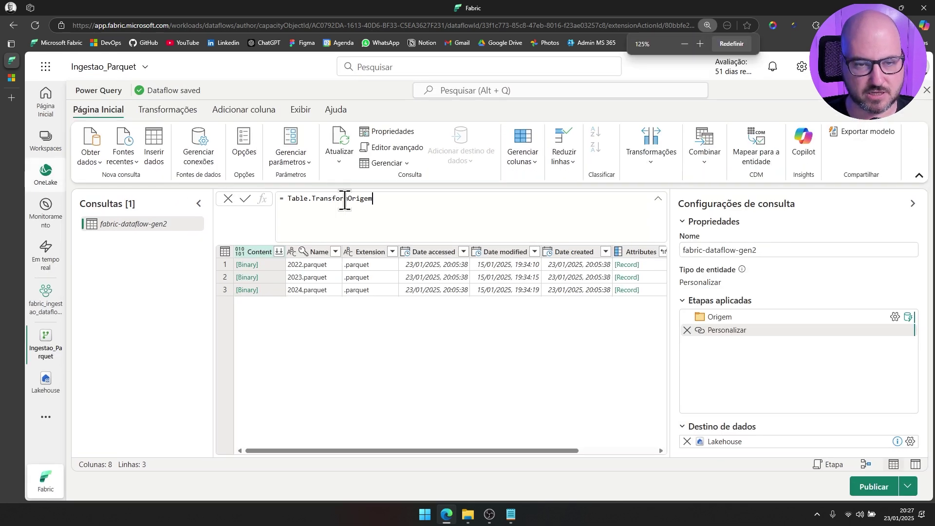
Complete the custom step's formula as = Table.TransformColumns(Origem,{{"Content", Parquet.Document}}) and try to confirm it.
{"action": "left_click", "coordinate": [345, 200]}
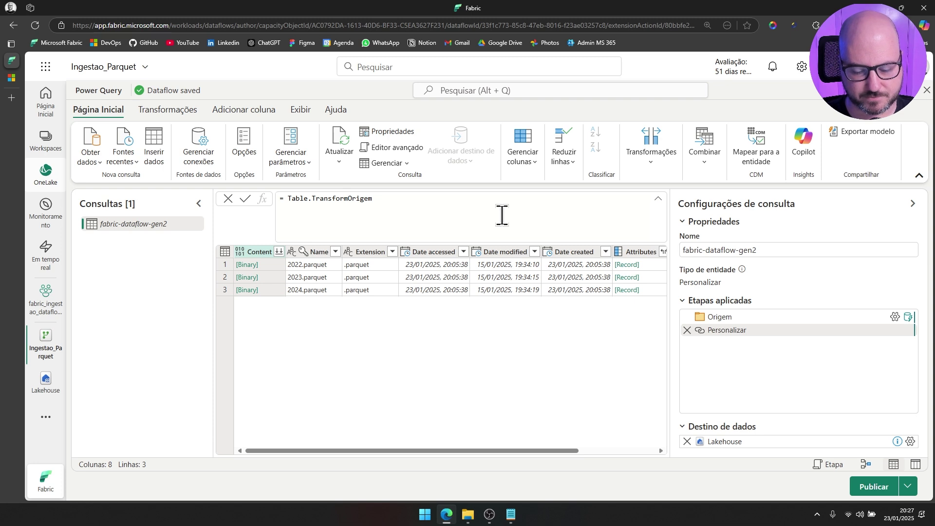
{"action": "type", "text": "Columns"}
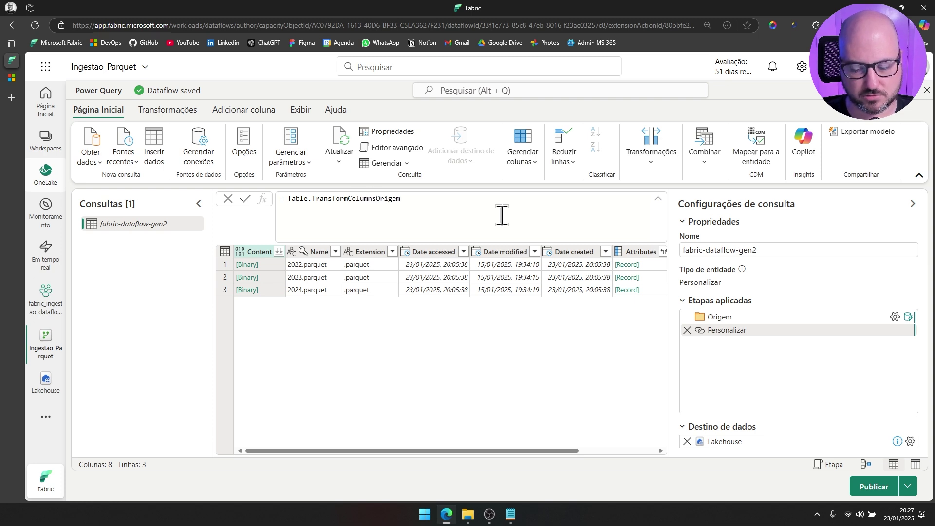
{"action": "type", "text": "(Origem,"}
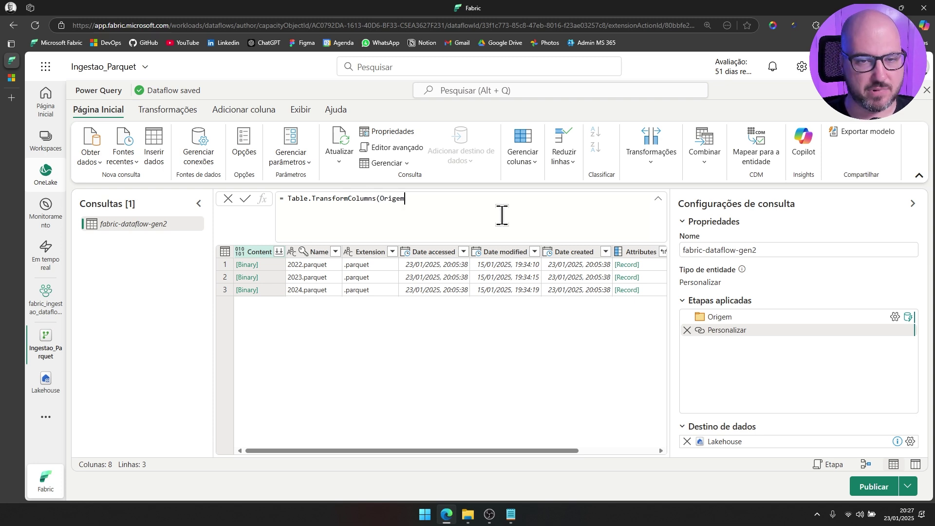
{"action": "type", "text": "{{"}
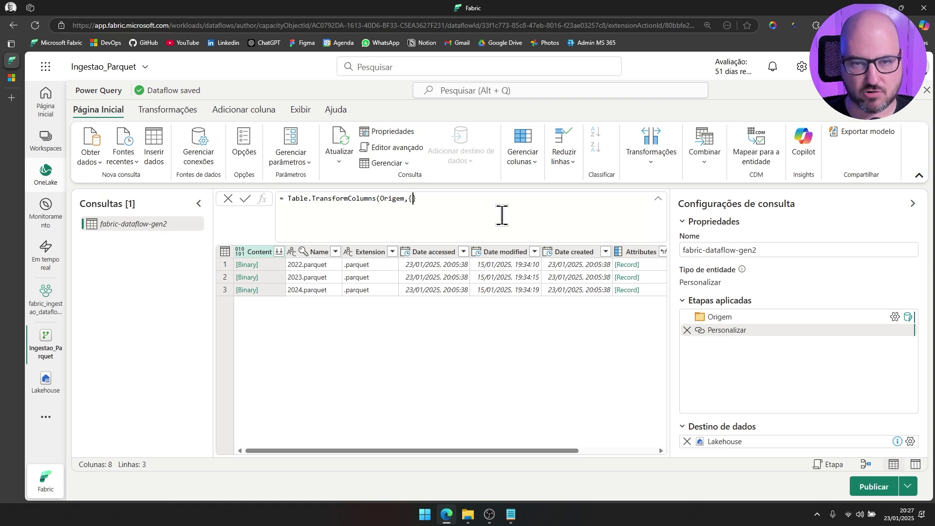
{"action": "type", "text": "\"Content"}
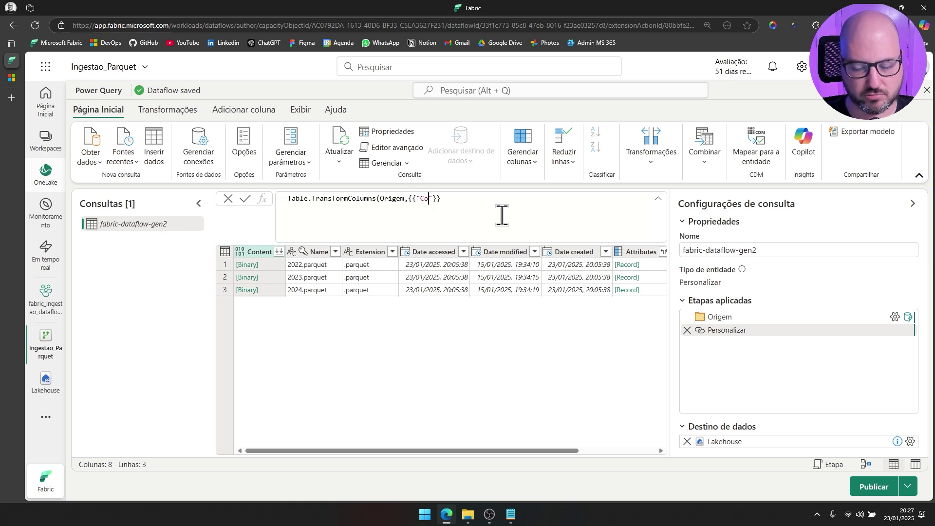
{"action": "type", "text": "\", "}
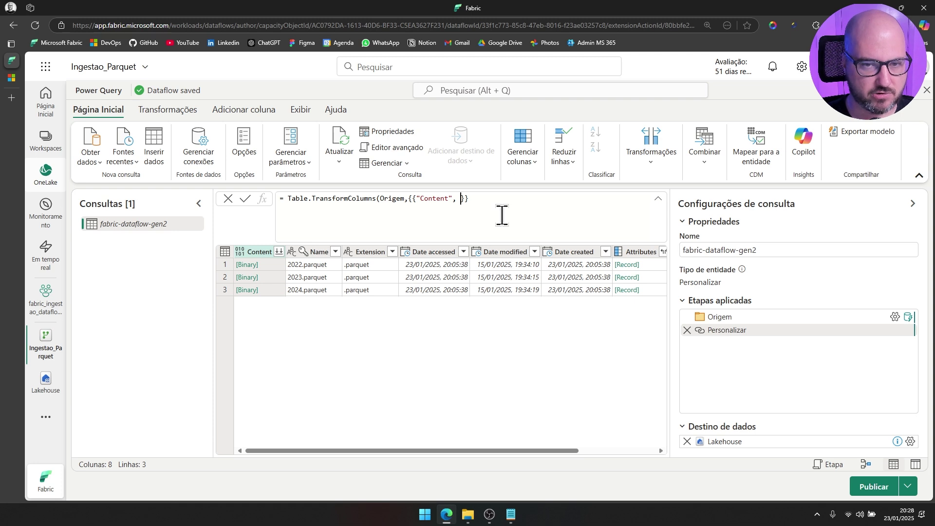
{"action": "type", "text": "Parquet"}
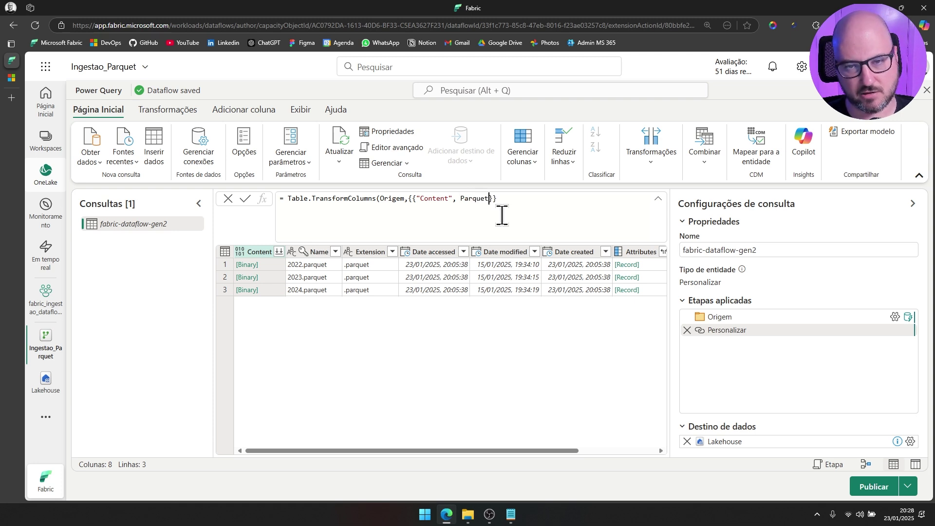
{"action": "type", "text": ".Document"}
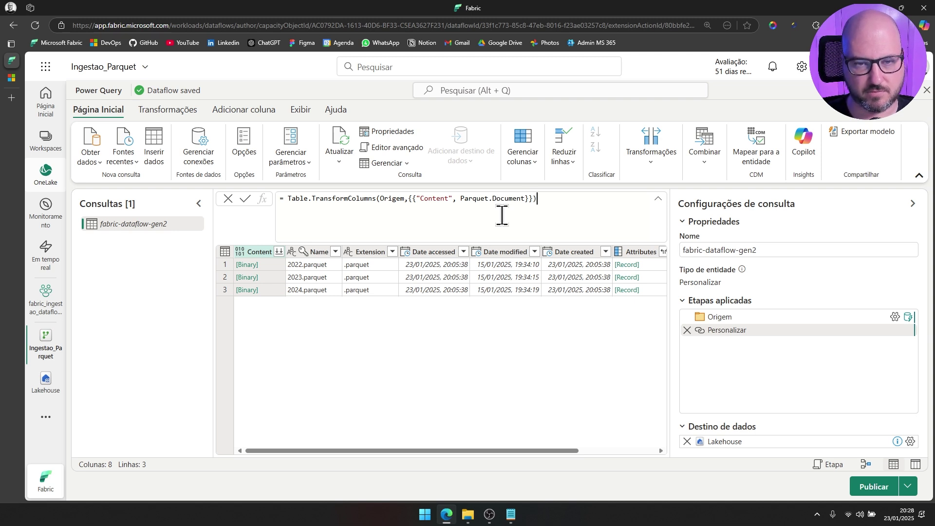
{"action": "key", "text": "Return"}
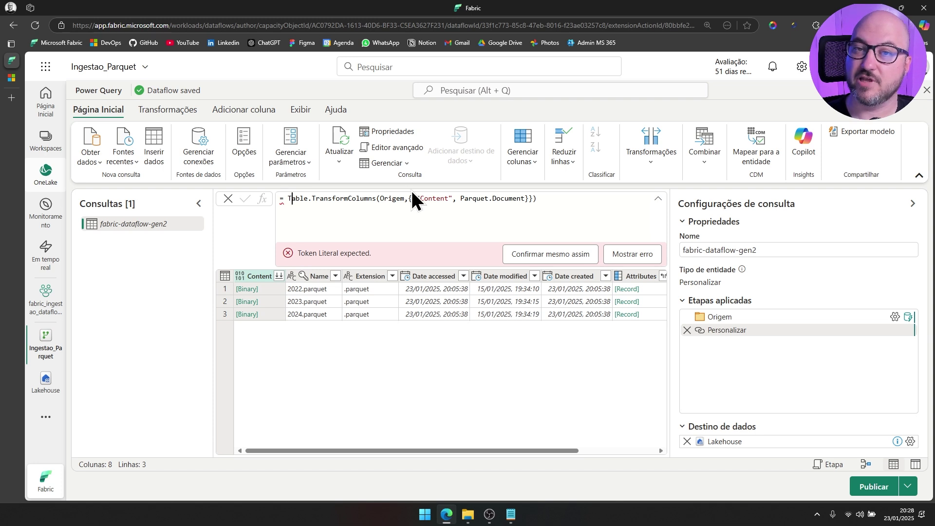
Remove the leading equals sign from the custom step's formula and apply it.
{"action": "key", "text": "BackSpace"}
{"action": "key", "text": "BackSpace"}
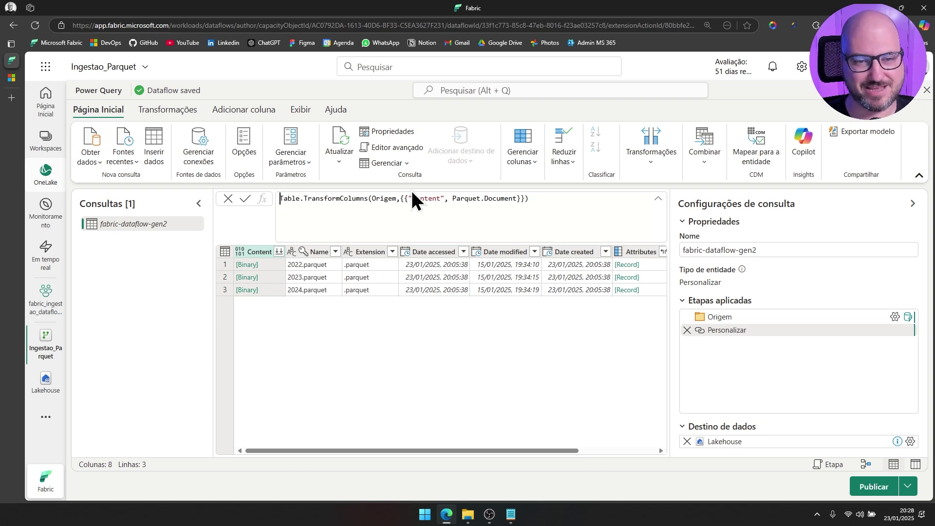
{"action": "left_click", "coordinate": [245, 200]}
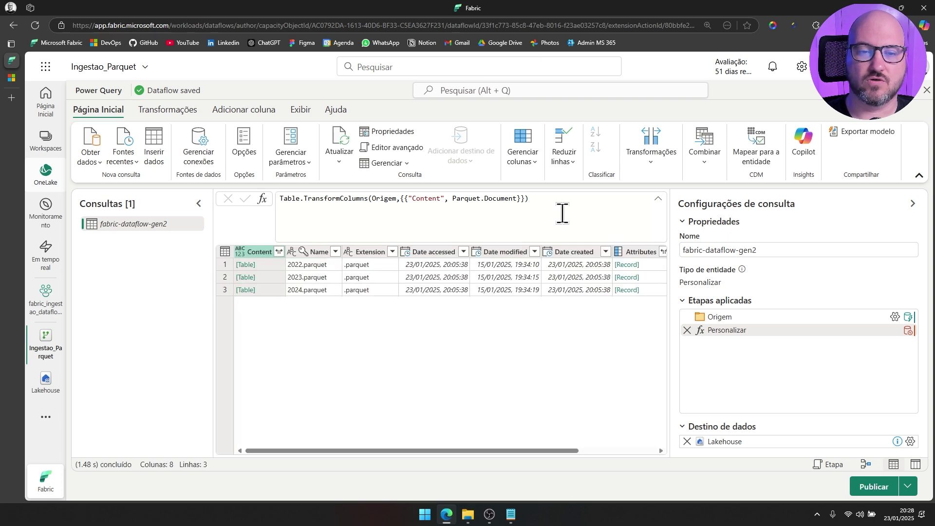
Preview the nested Content table of each of the three parquet files in an enlarged cell details area.
{"action": "left_click", "coordinate": [276, 265]}
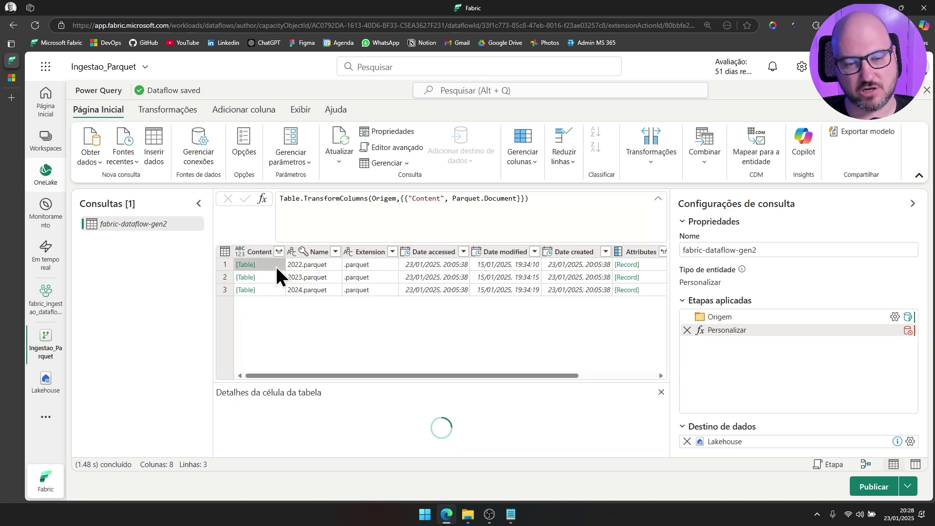
{"action": "left_click_drag", "start_coordinate": [378, 379], "coordinate": [375, 330]}
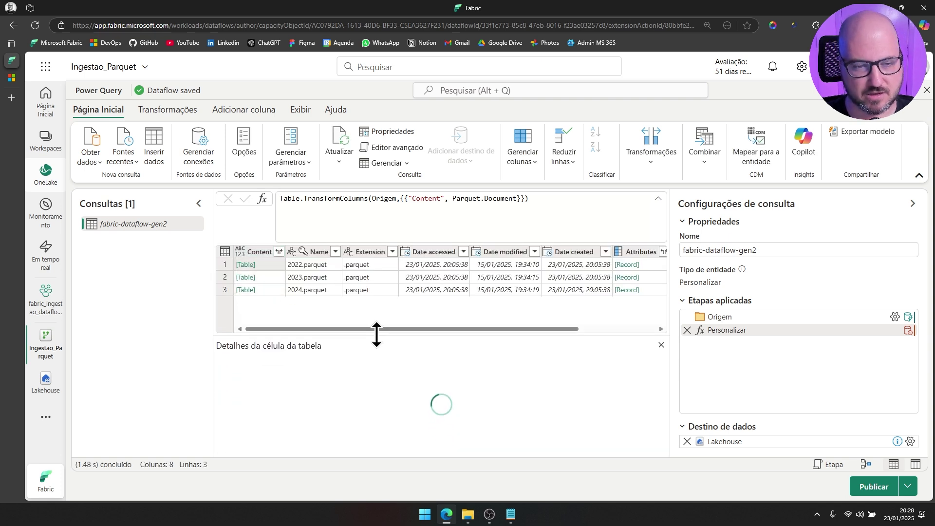
{"action": "left_click", "coordinate": [268, 280]}
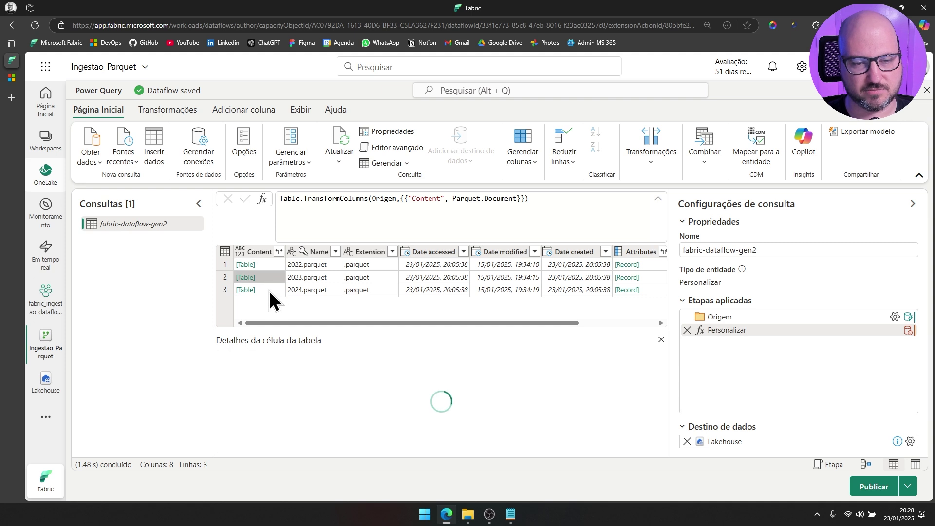
{"action": "left_click", "coordinate": [268, 289]}
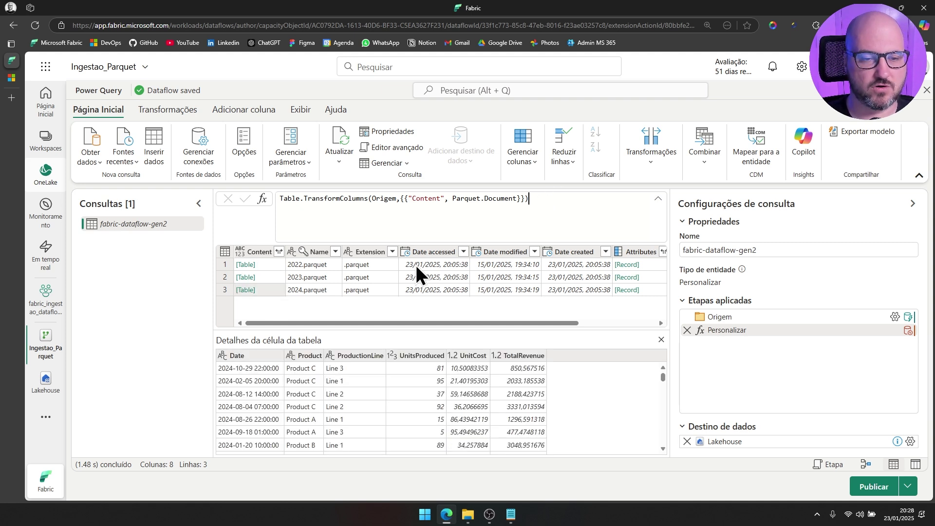
Add another custom step after Personalizar with the formula Personalizar[Content] and apply it.
{"action": "left_click", "coordinate": [263, 200]}
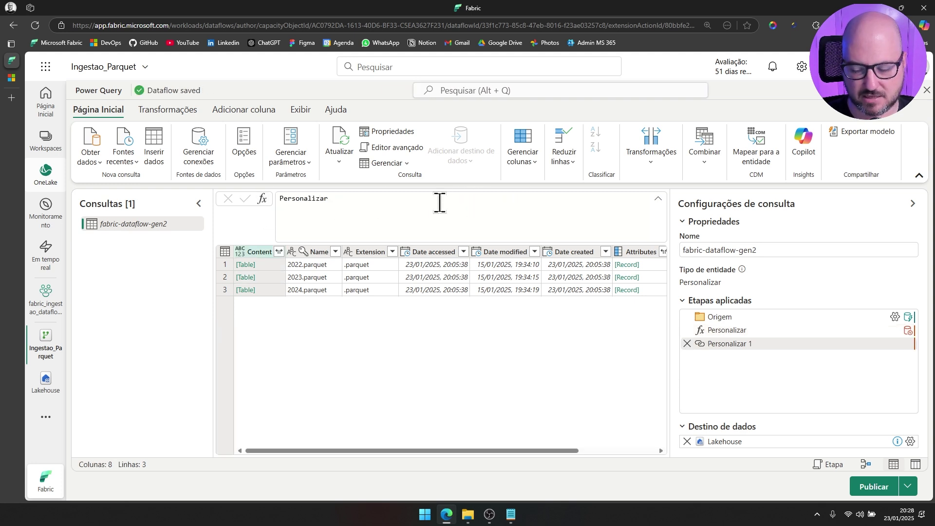
{"action": "type", "text": "[Content"}
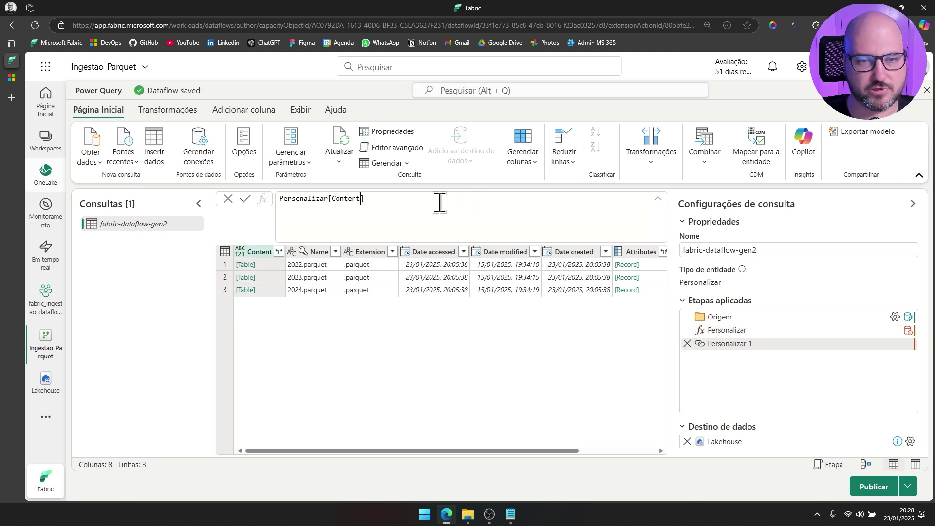
{"action": "left_click", "coordinate": [244, 200]}
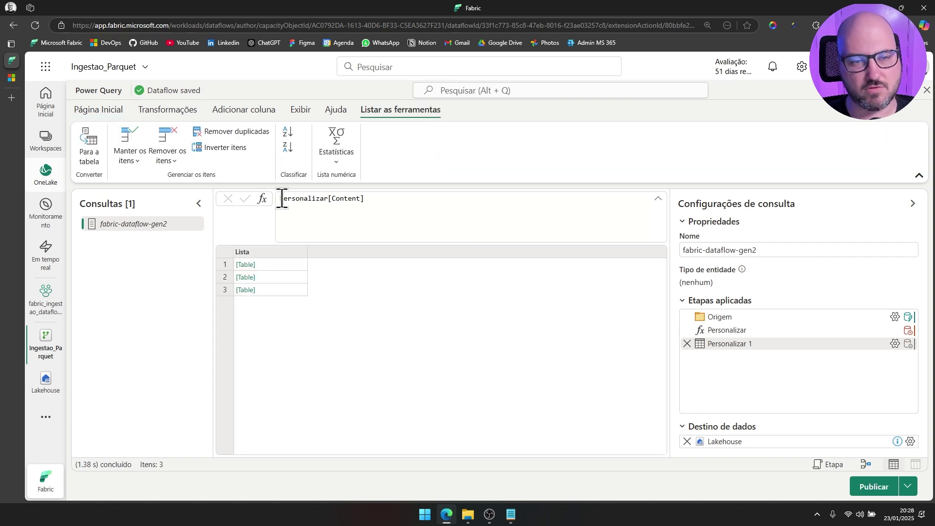
Wrap the new step's formula as Table.Combine(Personalizar[Content]), correcting the misspelled function name, and apply it.
{"action": "type", "text": "Table.Comnbi"}
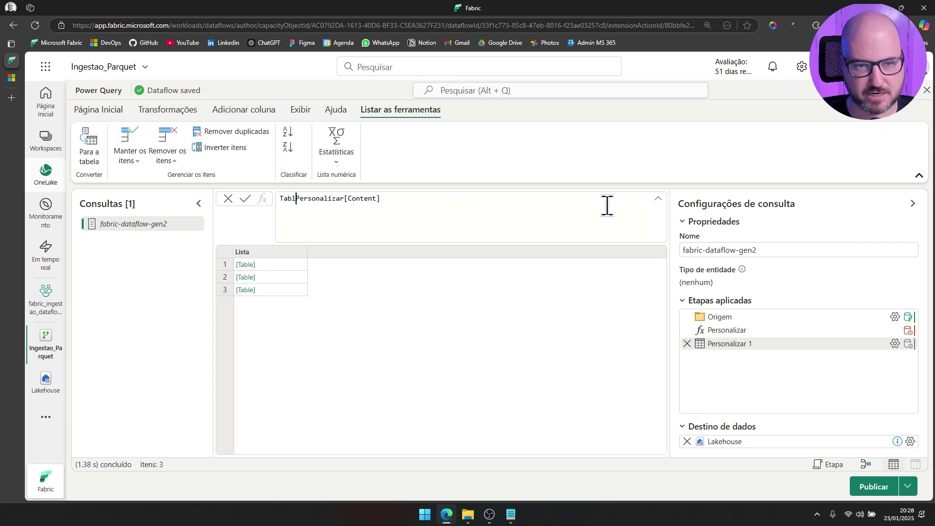
{"action": "type", "text": "n"}
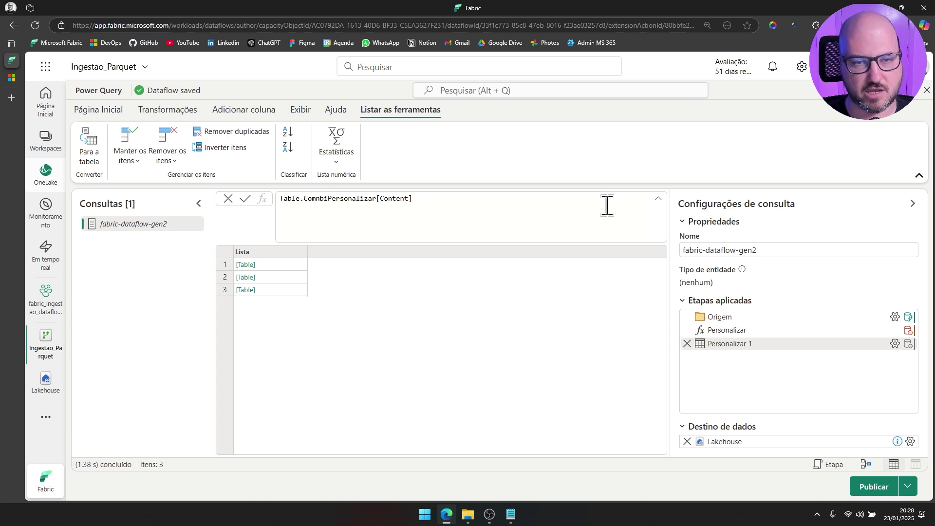
{"action": "type", "text": "e("}
{"action": "key", "text": "End"}
{"action": "type", "text": ")"}
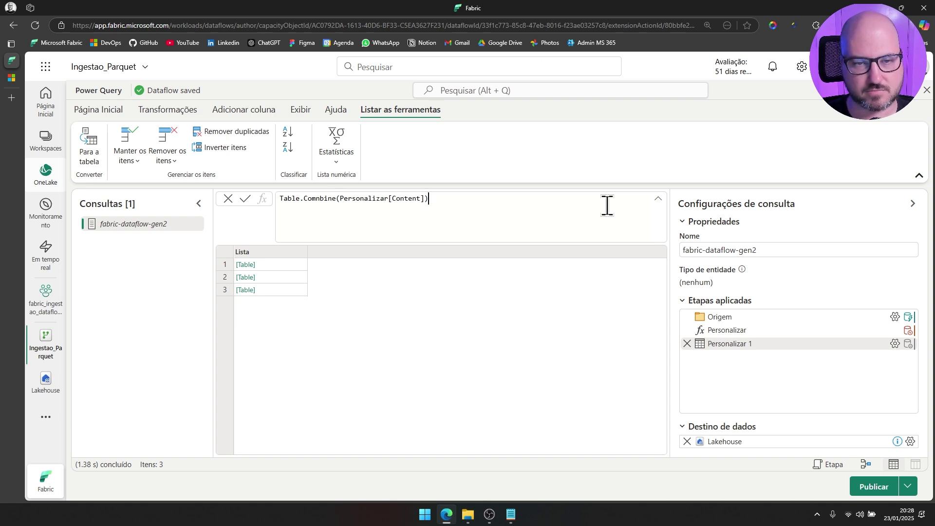
{"action": "key", "text": "Return"}
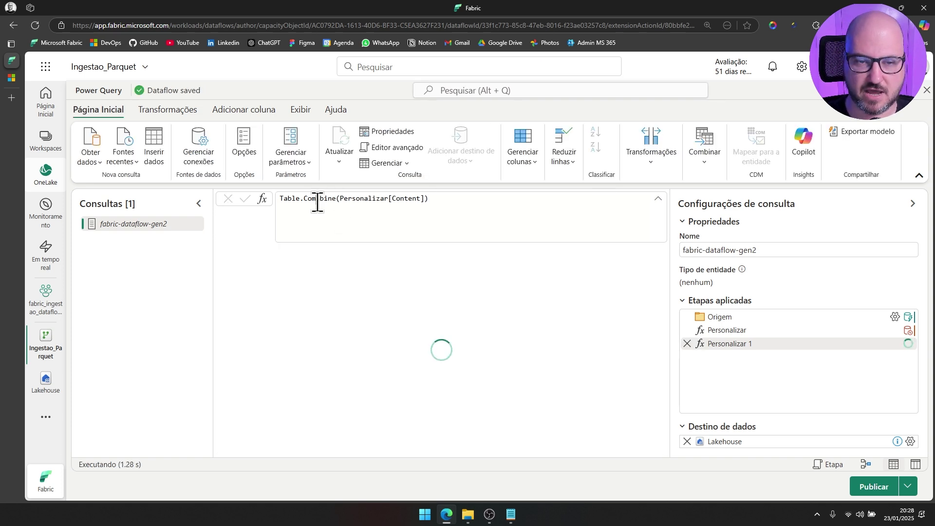
{"action": "key", "text": "BackSpace"}
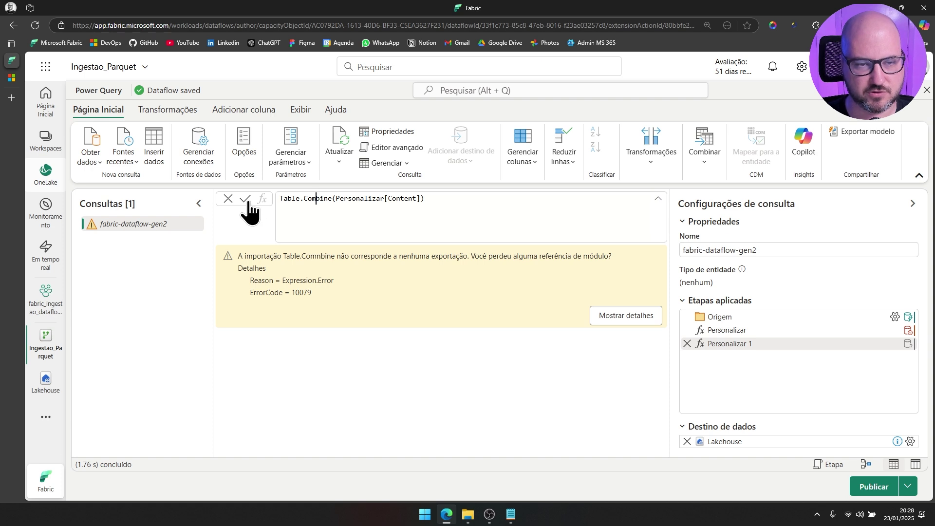
{"action": "left_click", "coordinate": [247, 200]}
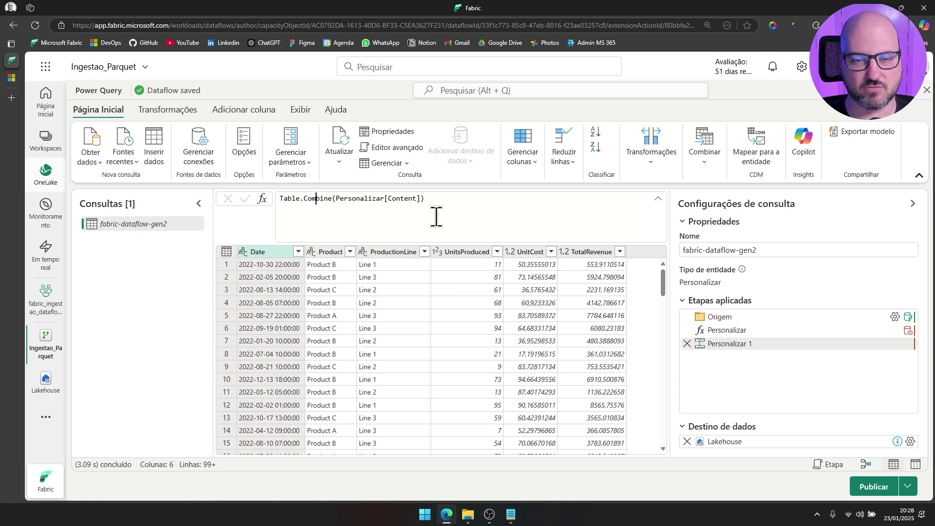
Try the Data type on the Date column, and replace that conversion with Data/hora in the current step.
{"action": "left_click", "coordinate": [244, 253]}
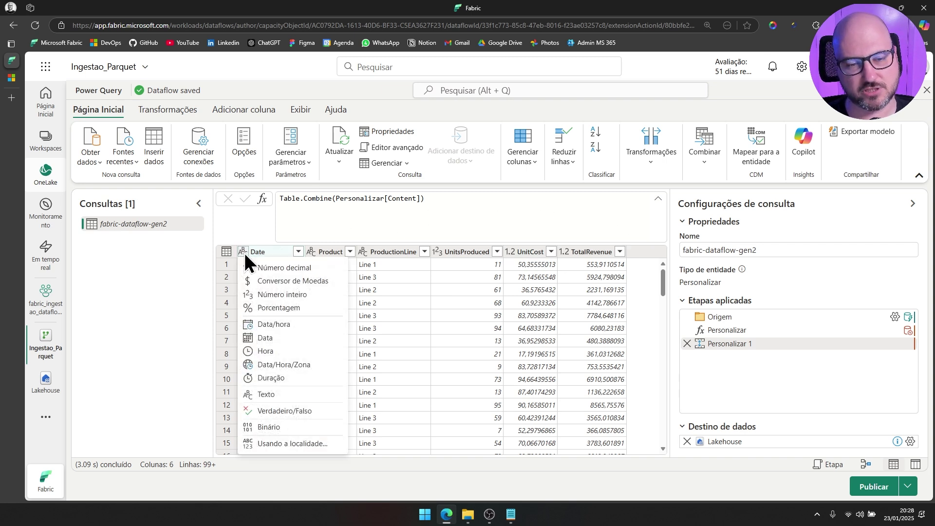
{"action": "left_click", "coordinate": [265, 337]}
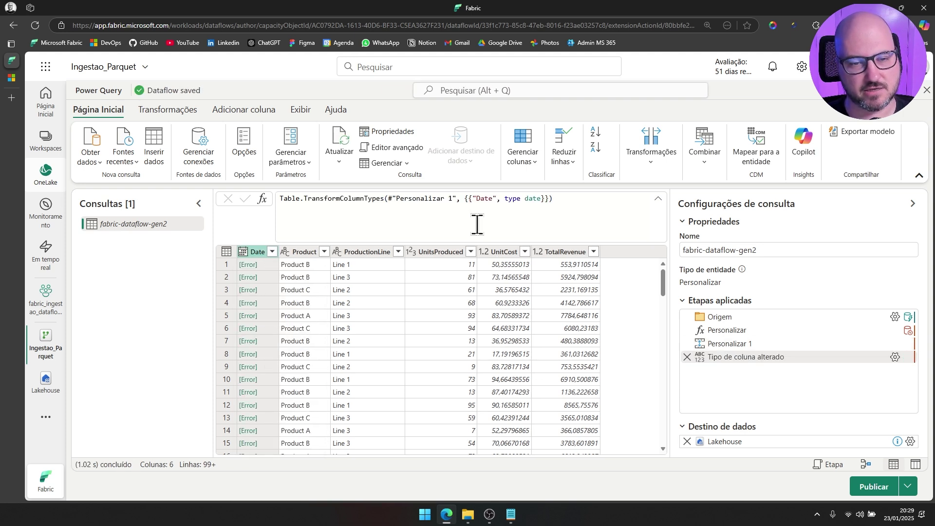
{"action": "left_click", "coordinate": [244, 251]}
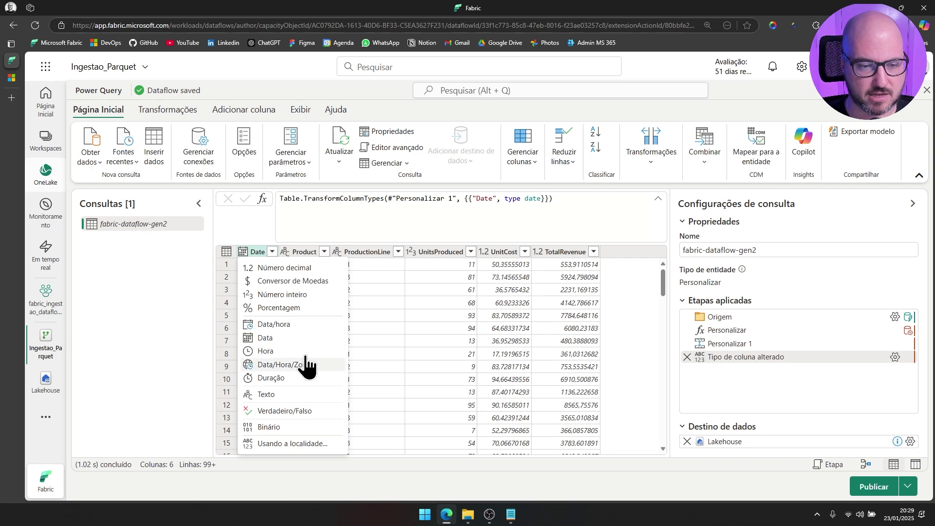
{"action": "left_click", "coordinate": [303, 325]}
{"action": "left_click", "coordinate": [463, 307]}
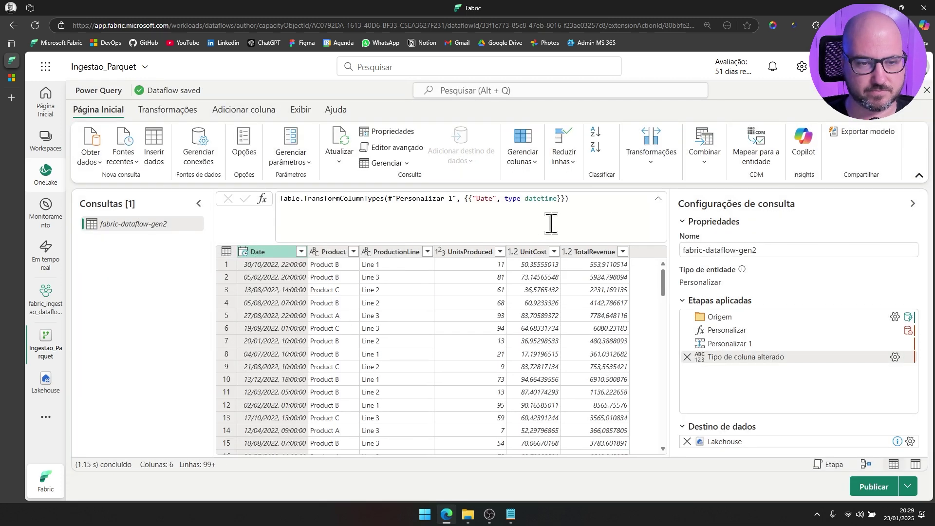
{"action": "left_click", "coordinate": [599, 199]}
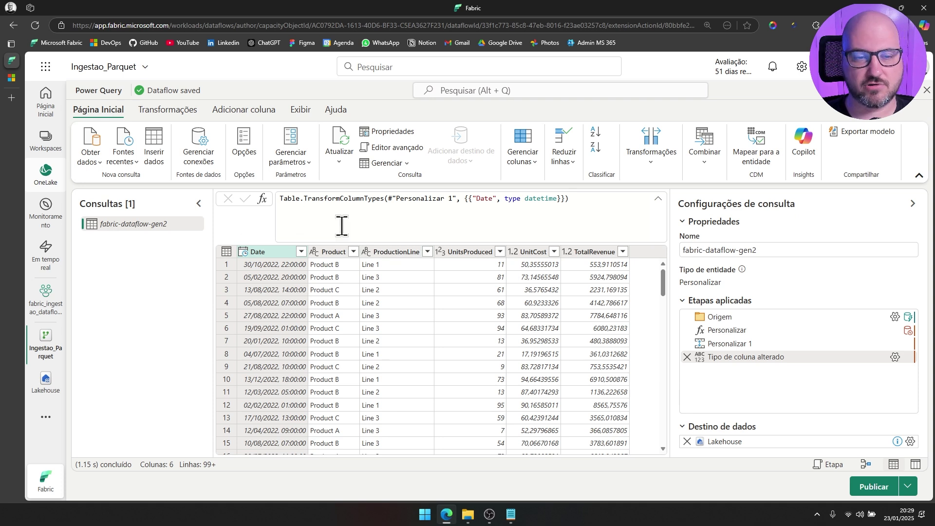
Narrow the queries pane and rename the query as fact_dados.
{"action": "left_click_drag", "start_coordinate": [214, 233], "coordinate": [173, 229]}
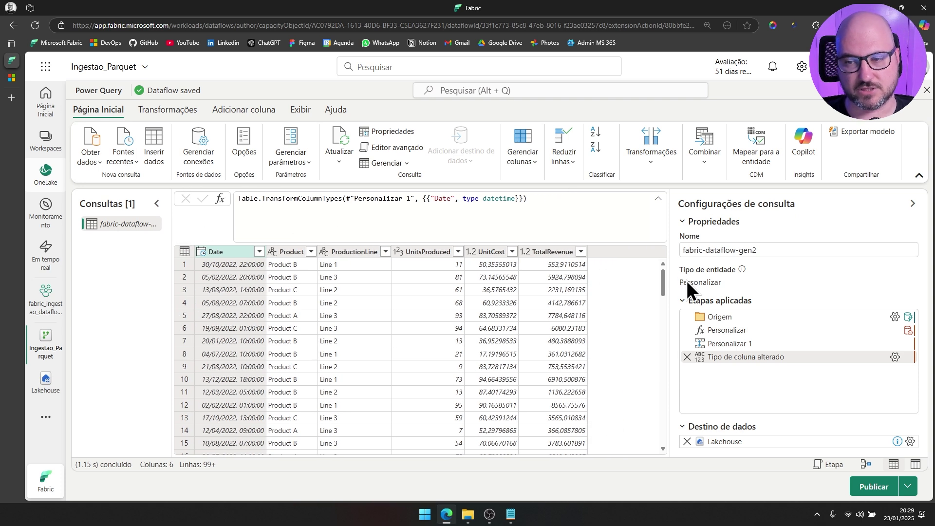
{"action": "left_click_drag", "start_coordinate": [773, 250], "coordinate": [683, 251]}
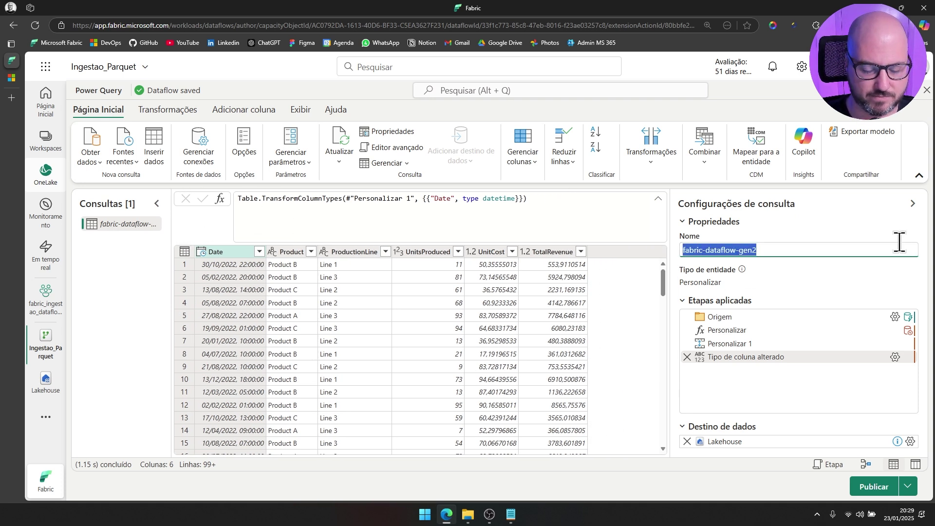
{"action": "type", "text": "data"}
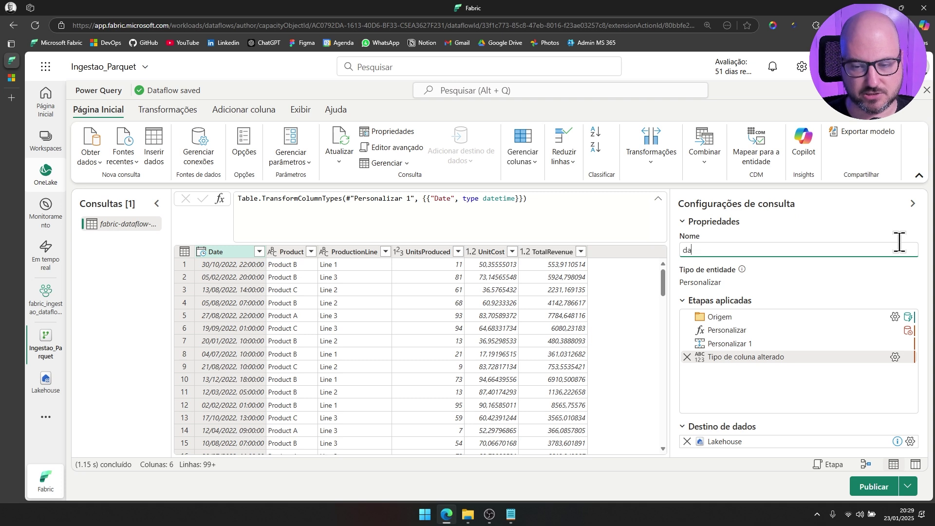
{"action": "key", "text": "BackSpace"}
{"action": "key", "text": "BackSpace"}
{"action": "type", "text": "fact_"}
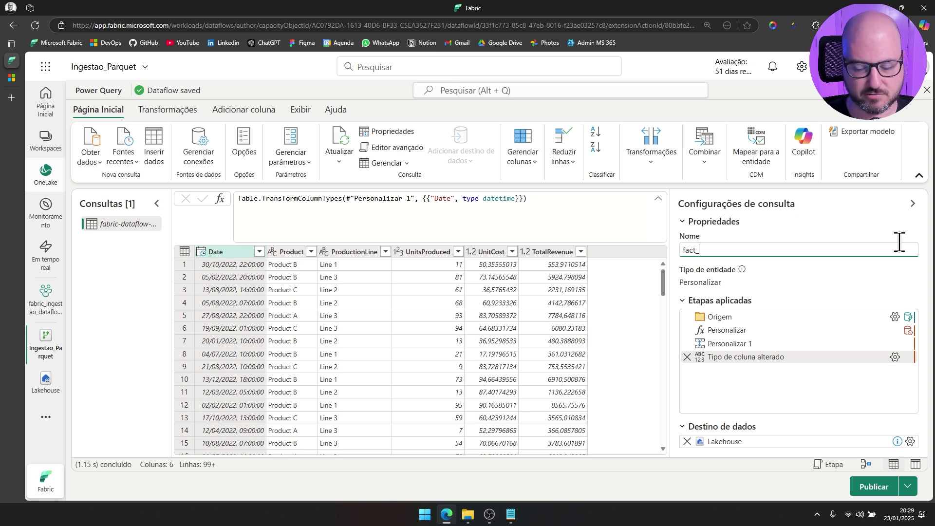
{"action": "type", "text": "dados"}
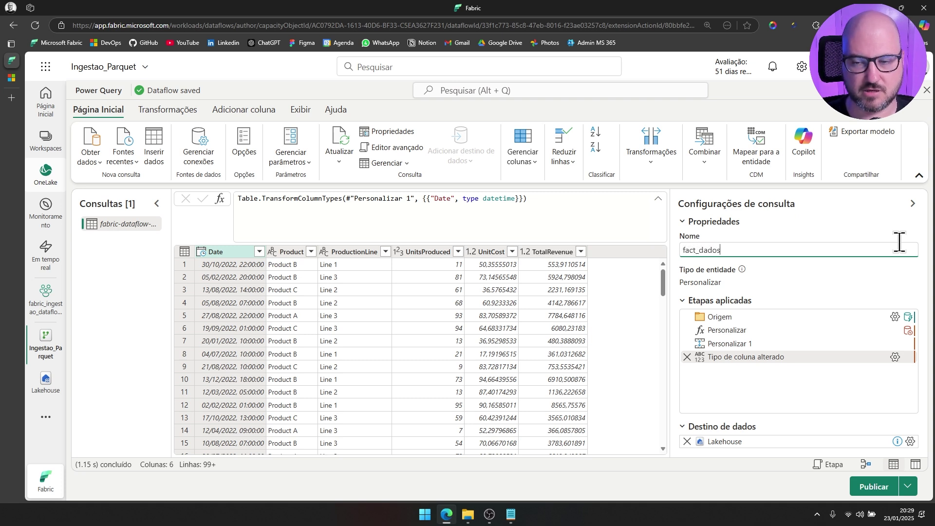
{"action": "key", "text": "Return"}
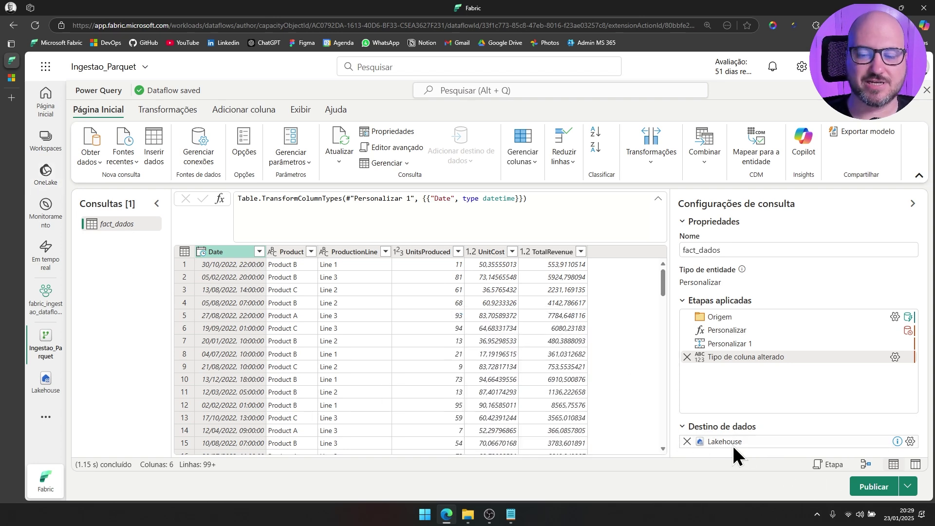
Review the details and connection settings of the query's default Lakehouse destination without changing them.
{"action": "mouse_move", "coordinate": [744, 441]}
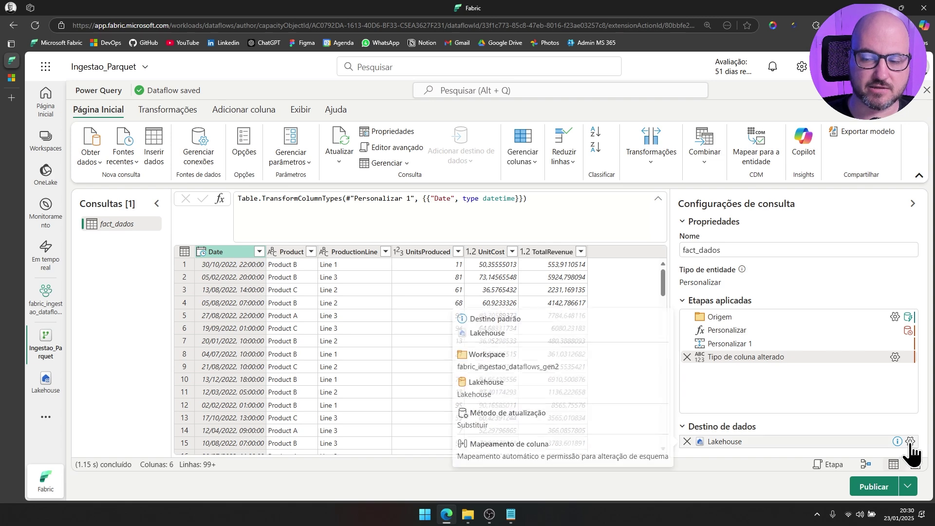
{"action": "left_click", "coordinate": [910, 442]}
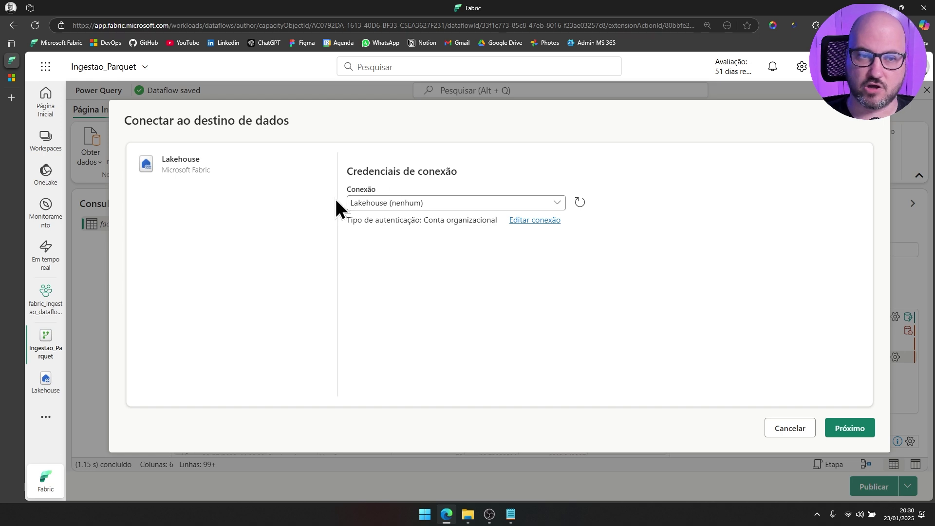
{"action": "left_click", "coordinate": [788, 431]}
Remove the default Lakehouse data destination from the fact_dados query.
{"action": "mouse_move", "coordinate": [853, 444]}
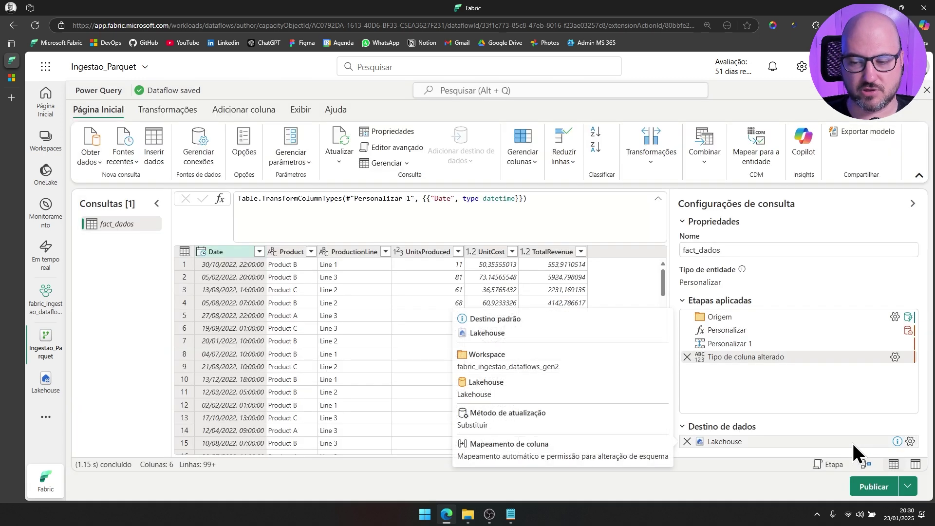
{"action": "left_click", "coordinate": [686, 441]}
{"action": "left_click", "coordinate": [568, 302]}
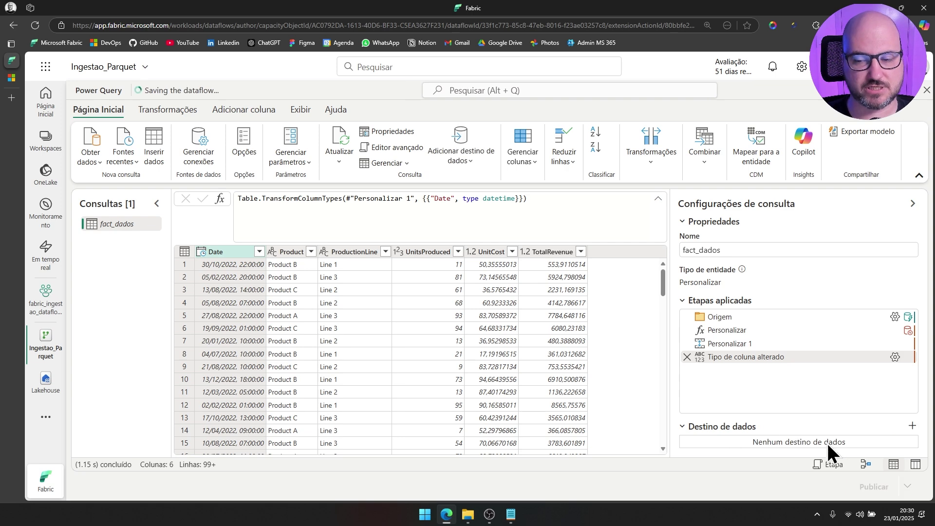
Add a Lakehouse destination that writes a new table fact_dados to Lakehouse in the fabric_ingestao_dataflows_gen2 workspace.
{"action": "left_click", "coordinate": [912, 426]}
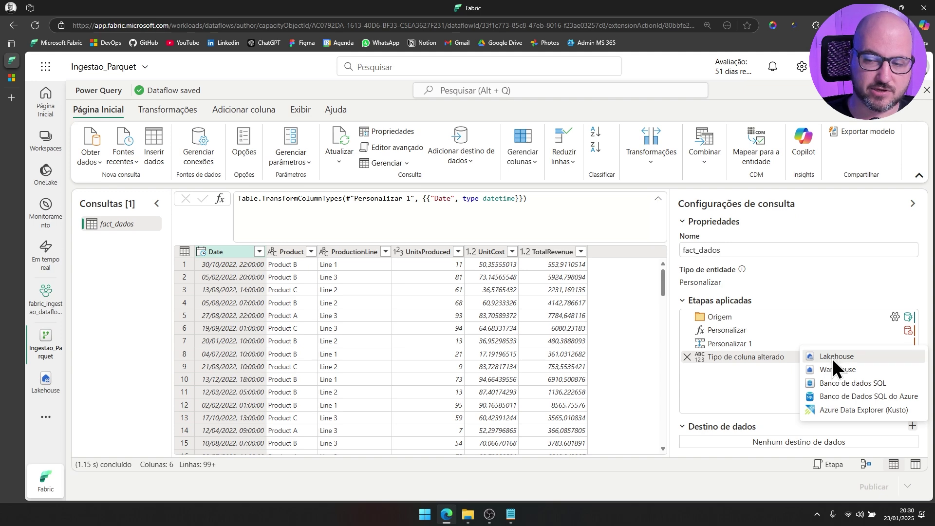
{"action": "left_click", "coordinate": [832, 358]}
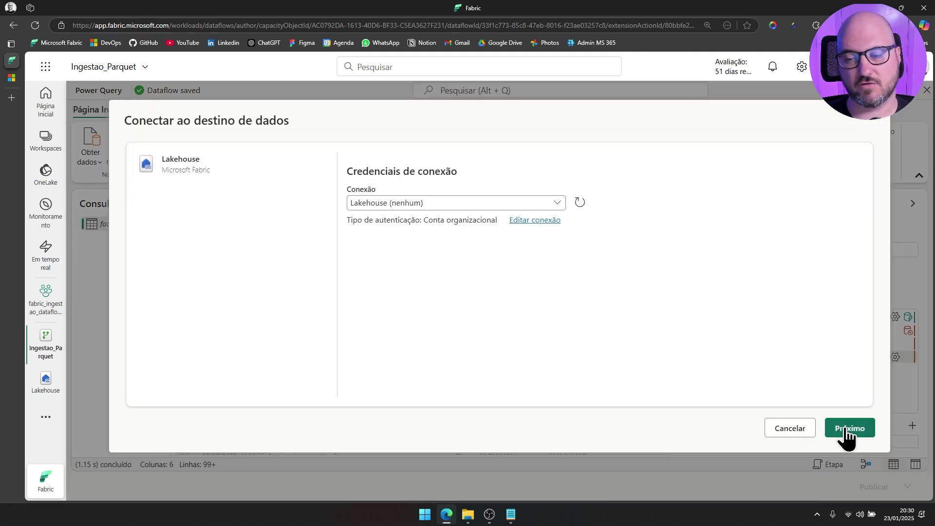
{"action": "left_click", "coordinate": [846, 428]}
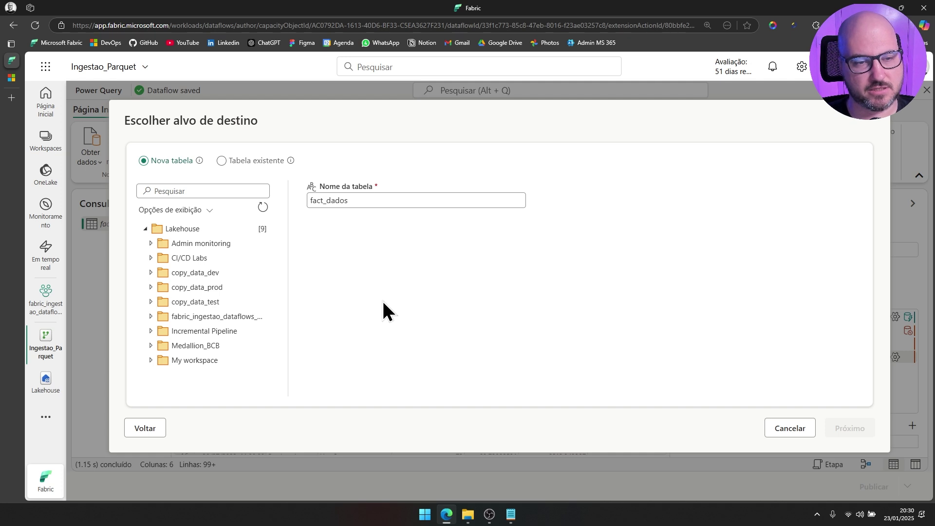
{"action": "left_click", "coordinate": [150, 315]}
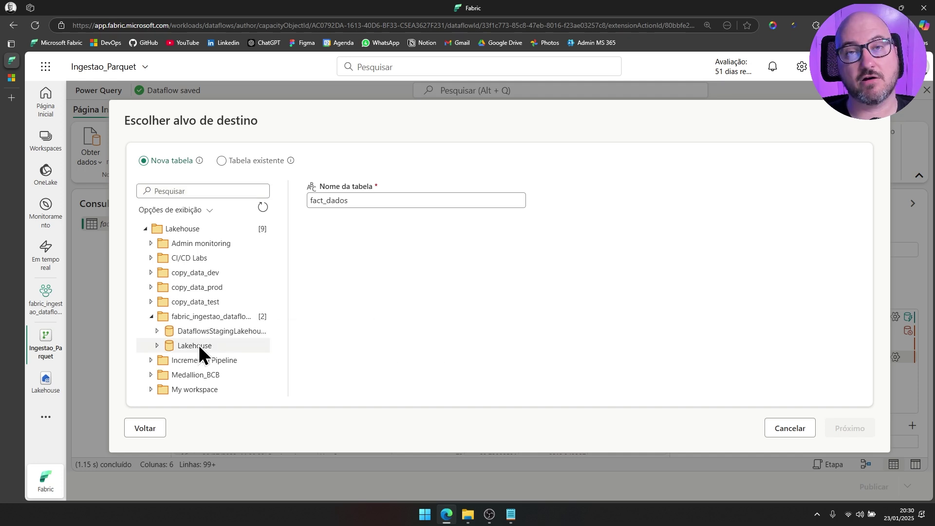
{"action": "left_click", "coordinate": [198, 346]}
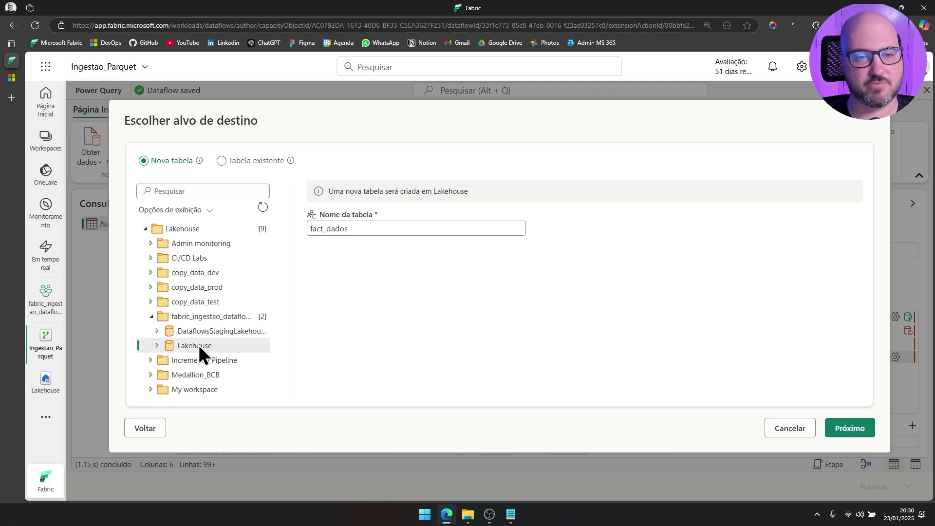
{"action": "left_click", "coordinate": [861, 430]}
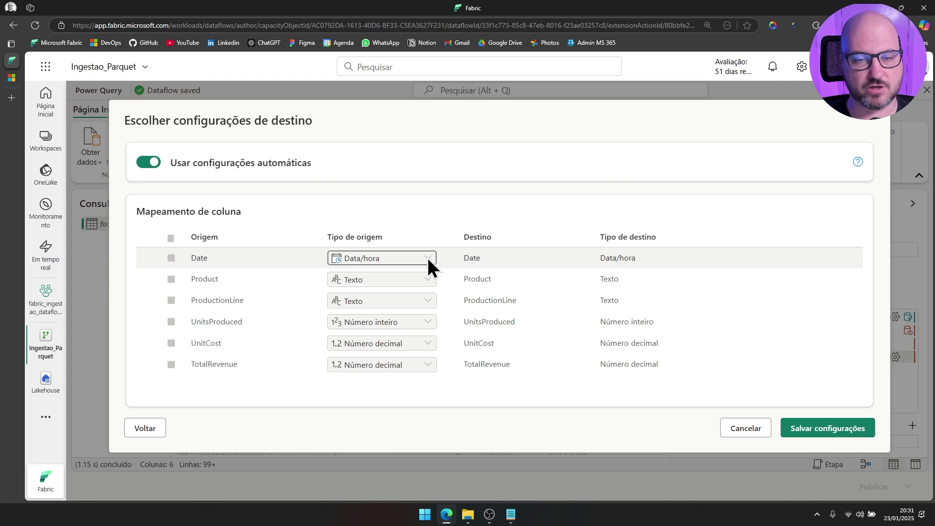
Turn off automatic destination settings and review the Date column's type choices, the update method and the schema options.
{"action": "left_click", "coordinate": [157, 165]}
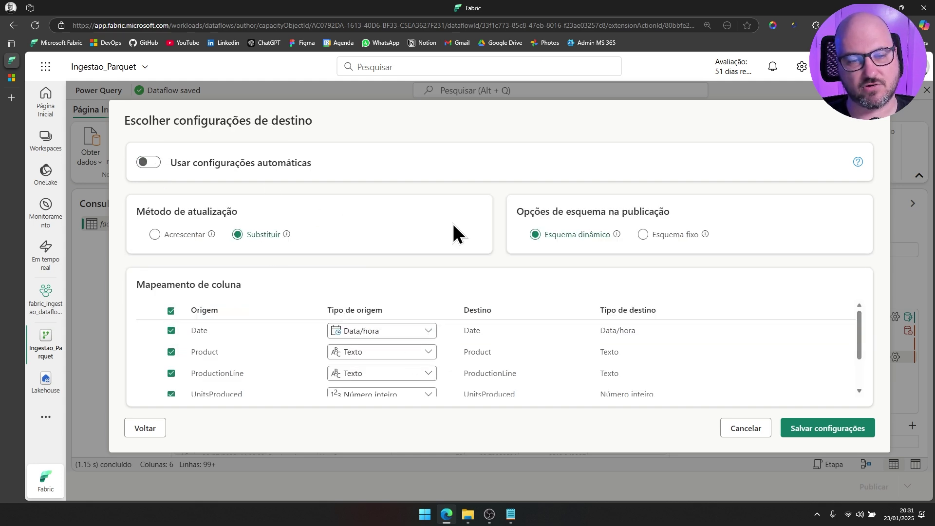
{"action": "left_click", "coordinate": [422, 331]}
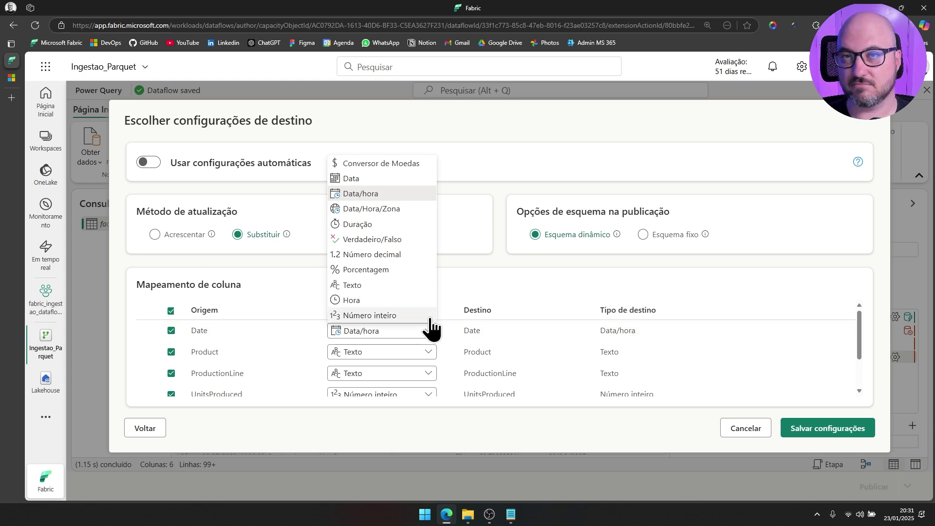
{"action": "left_click", "coordinate": [483, 264]}
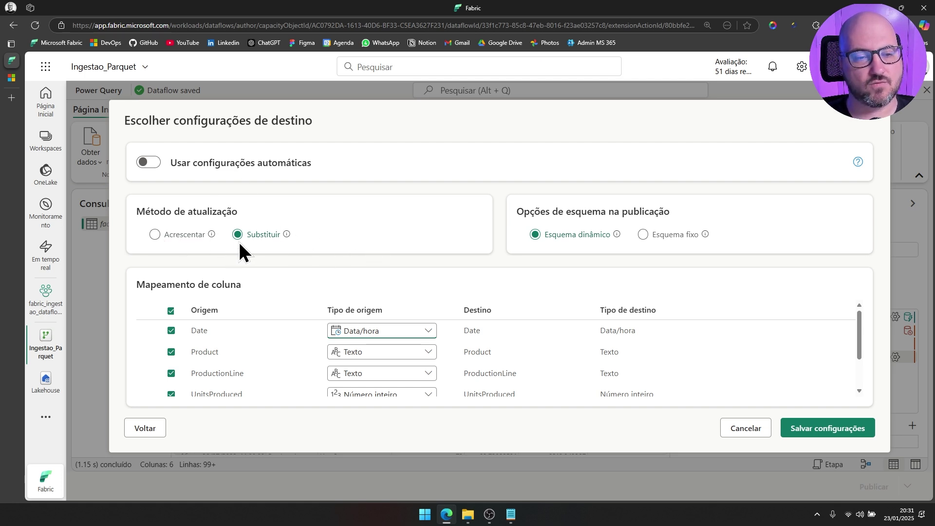
{"action": "mouse_move", "coordinate": [285, 241]}
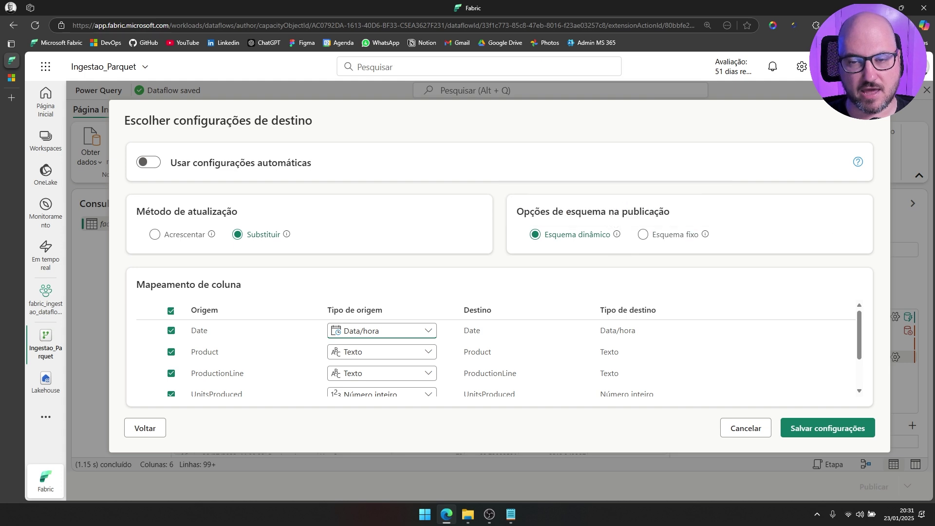
{"action": "mouse_move", "coordinate": [617, 234]}
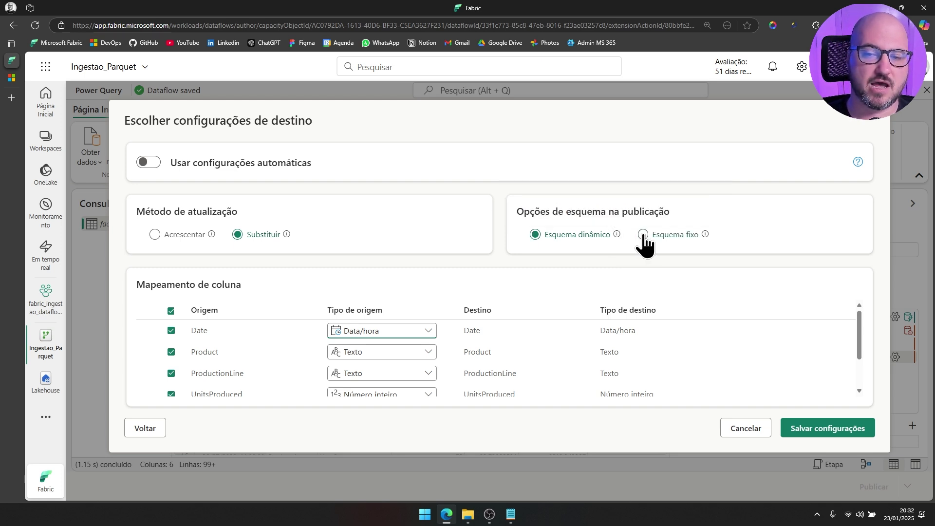
Save the fact_dados Lakehouse destination with automatic settings turned back on, and publish the dataflow.
{"action": "mouse_move", "coordinate": [706, 236]}
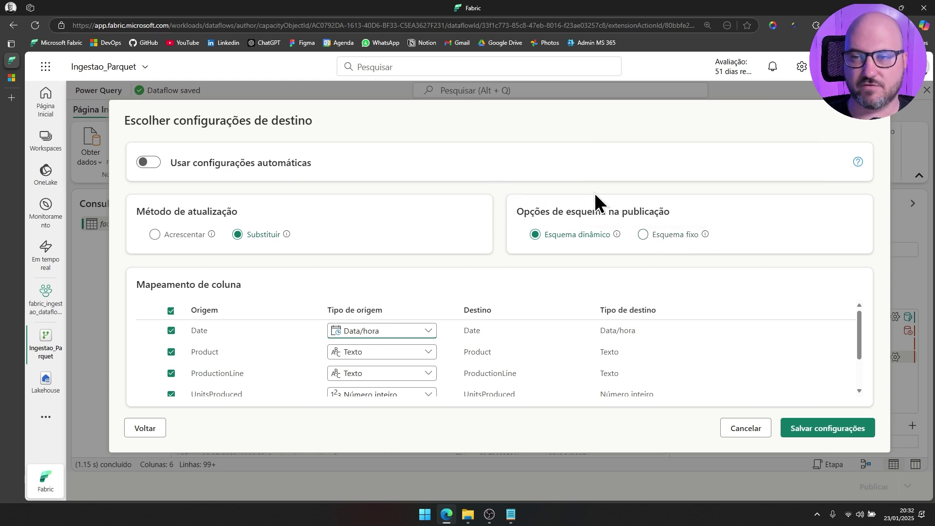
{"action": "key", "text": "ctrl+minus"}
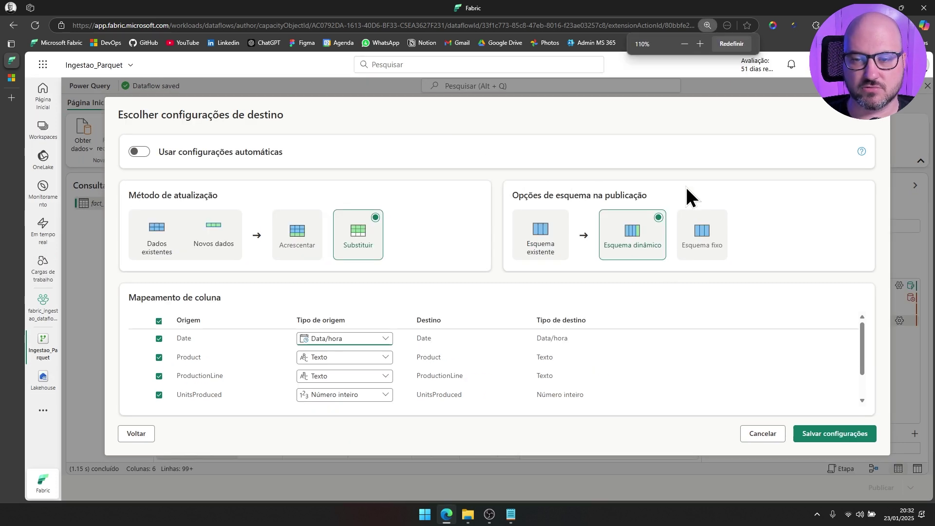
{"action": "key", "text": "ctrl+minus"}
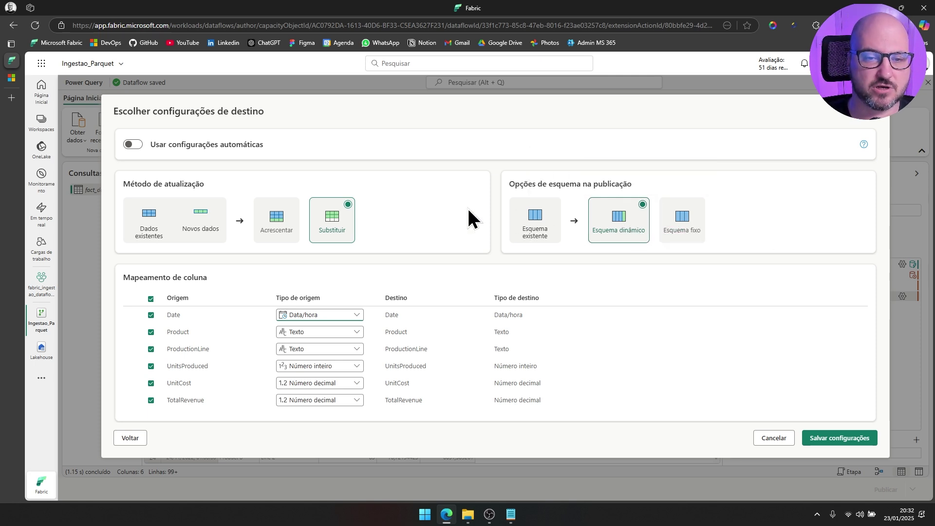
{"action": "left_click", "coordinate": [132, 145]}
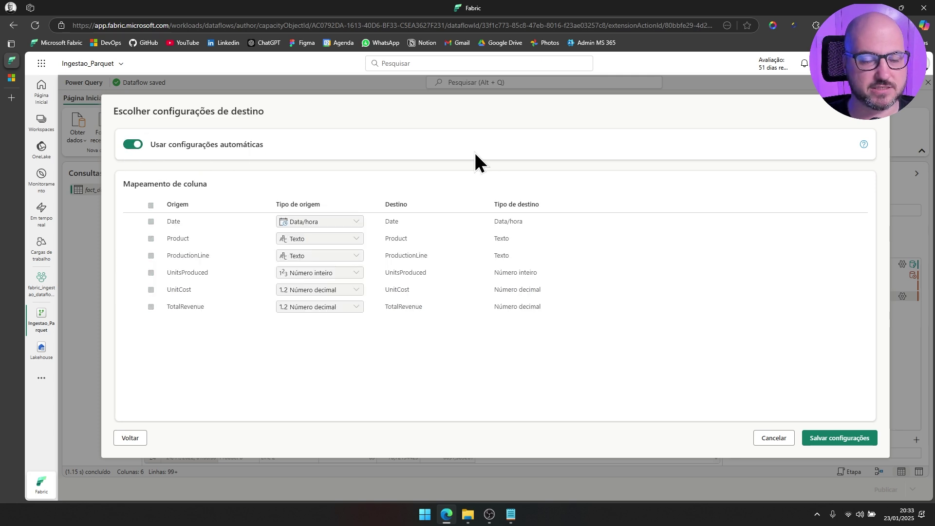
{"action": "left_click", "coordinate": [833, 439]}
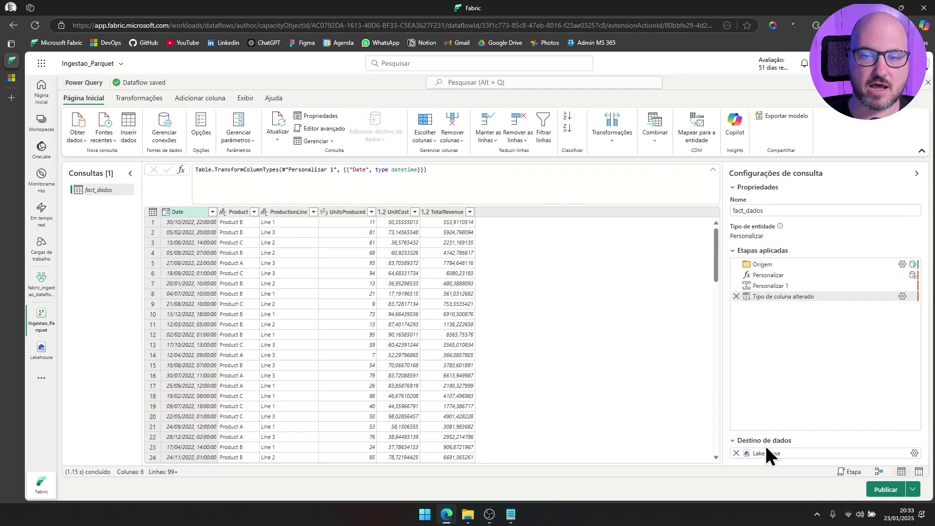
{"action": "left_click", "coordinate": [886, 490]}
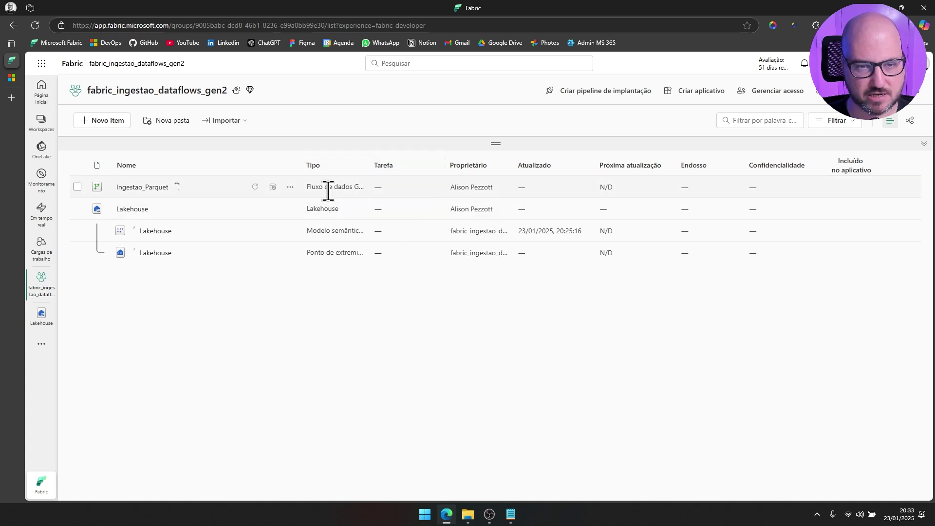
Widen the Tipo column in the workspace item list and check the notifications for the dataflow's publishing status.
{"action": "left_click_drag", "start_coordinate": [328, 187], "coordinate": [373, 187]}
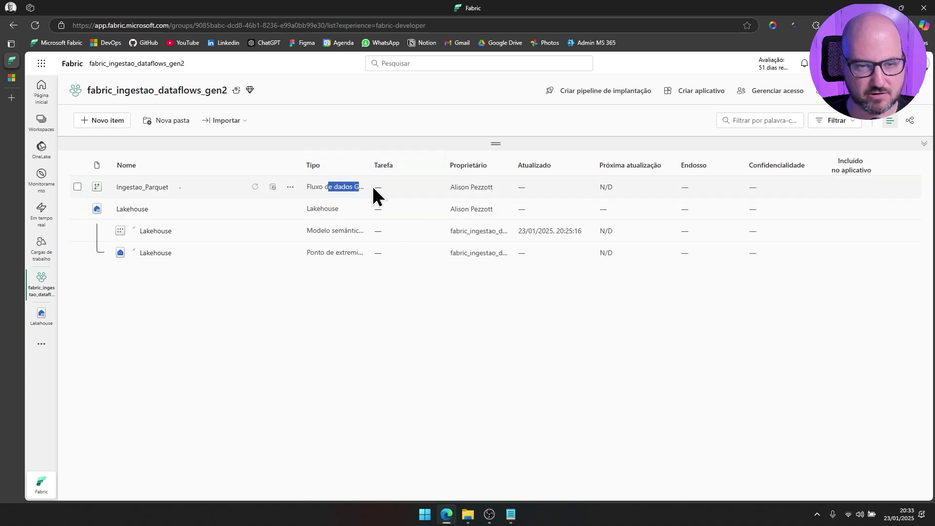
{"action": "left_click", "coordinate": [358, 158]}
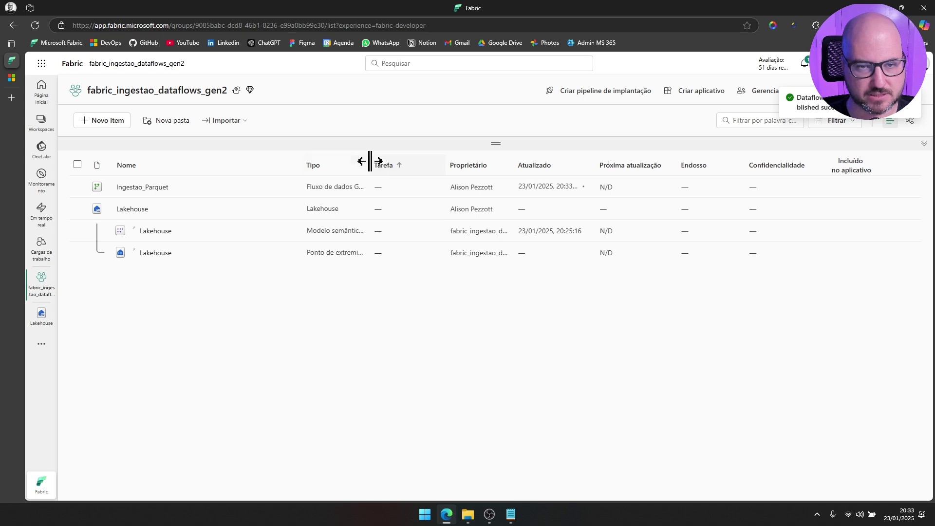
{"action": "left_click_drag", "start_coordinate": [372, 160], "coordinate": [445, 160]}
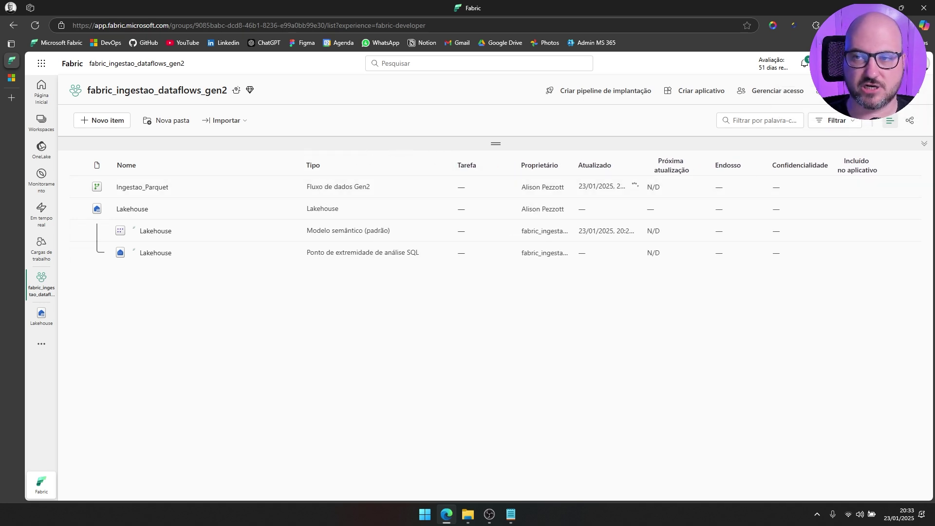
{"action": "left_click", "coordinate": [805, 64]}
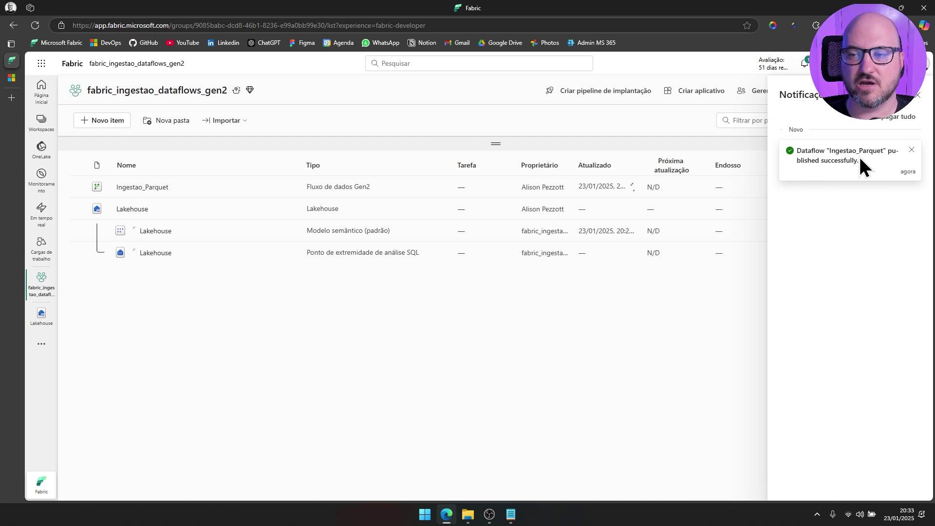
{"action": "left_click", "coordinate": [657, 324]}
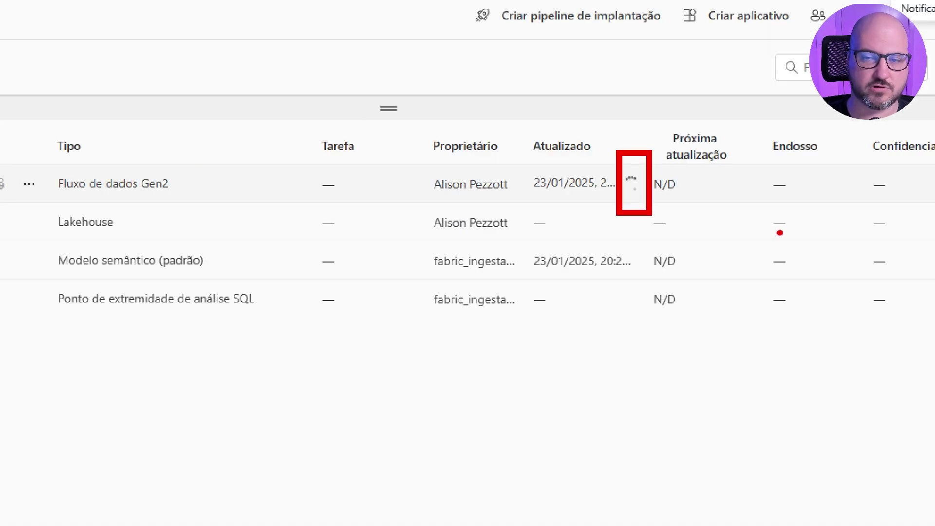
{"action": "mouse_move", "coordinate": [633, 183]}
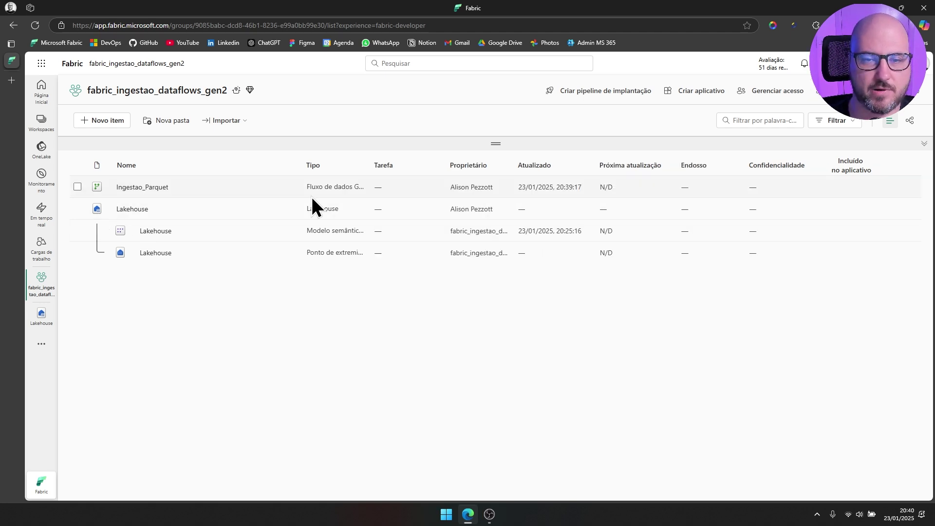
Review the refresh history of the Ingestao_Parquet dataflow, checking the run's status and duration.
{"action": "left_click", "coordinate": [290, 187]}
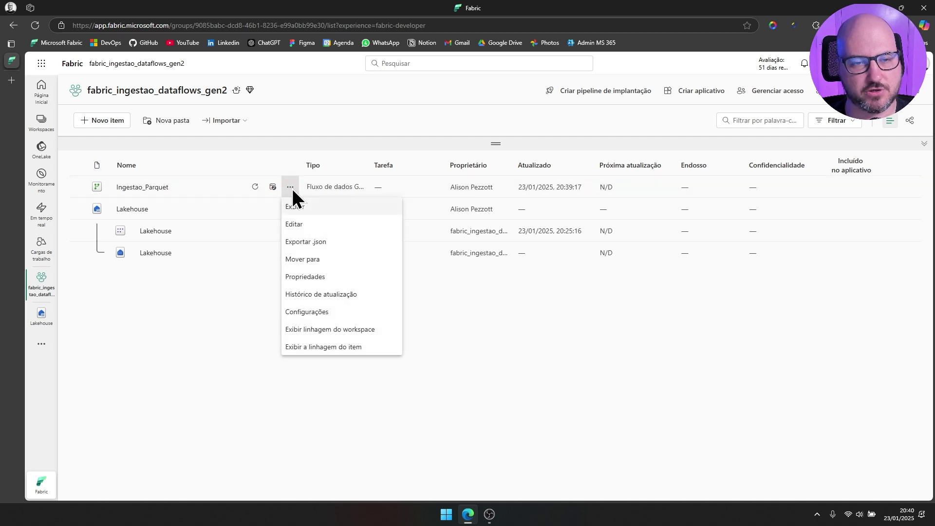
{"action": "left_click", "coordinate": [309, 295]}
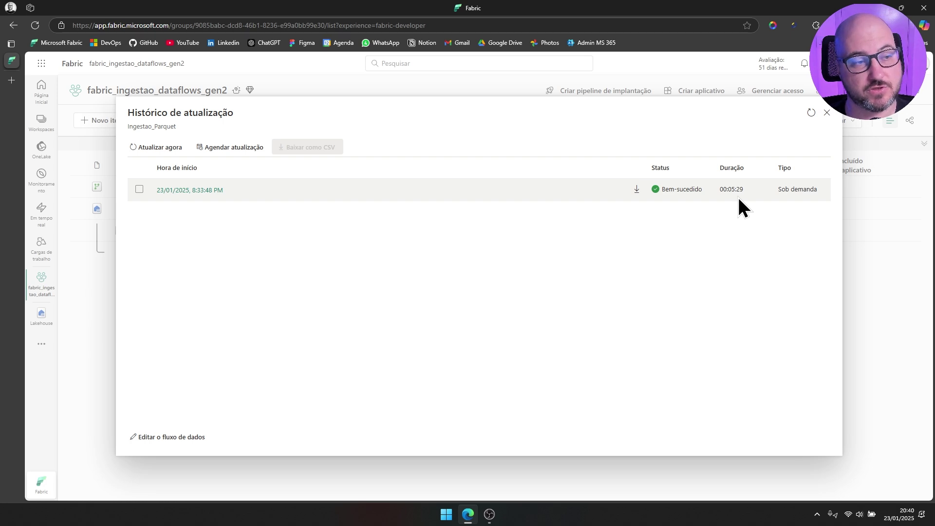
{"action": "left_click", "coordinate": [827, 114]}
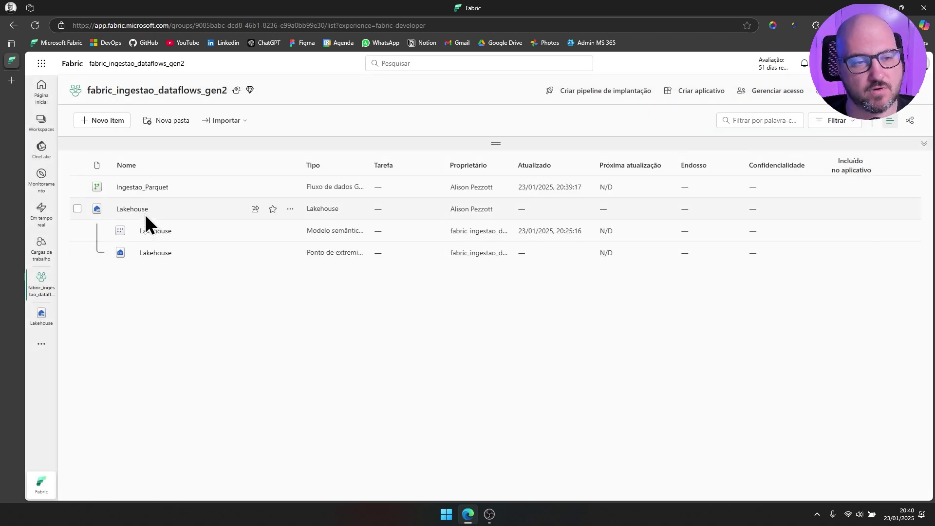
Open the Lakehouse from the workspace and expand the fact_dados table to inspect its columns.
{"action": "left_click", "coordinate": [126, 213]}
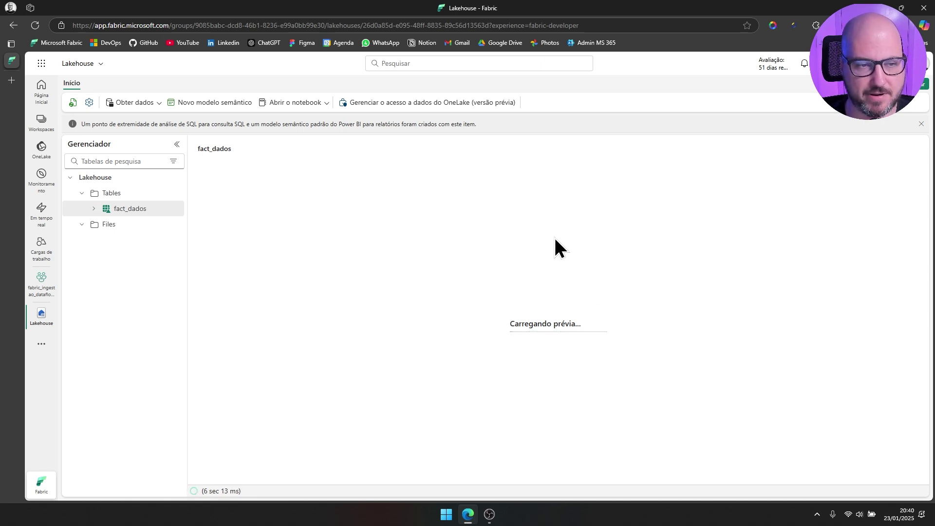
{"action": "left_click", "coordinate": [93, 208]}
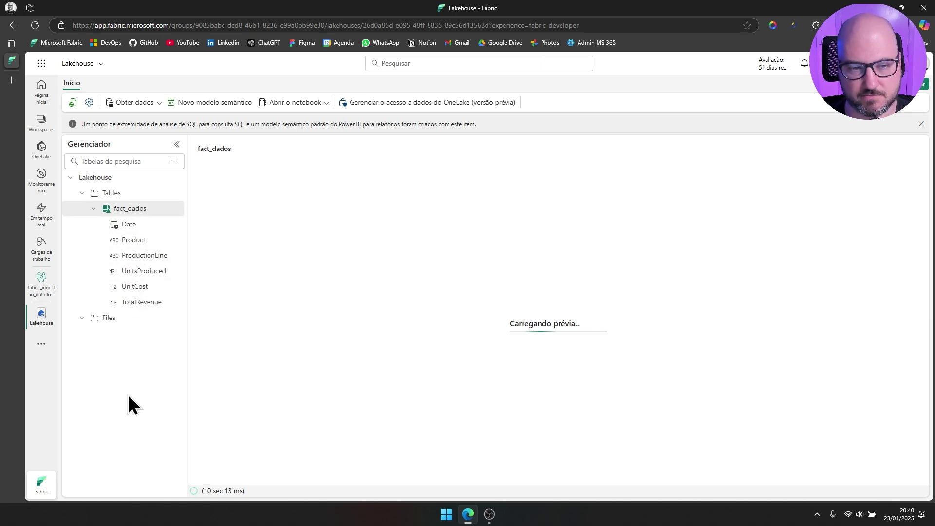